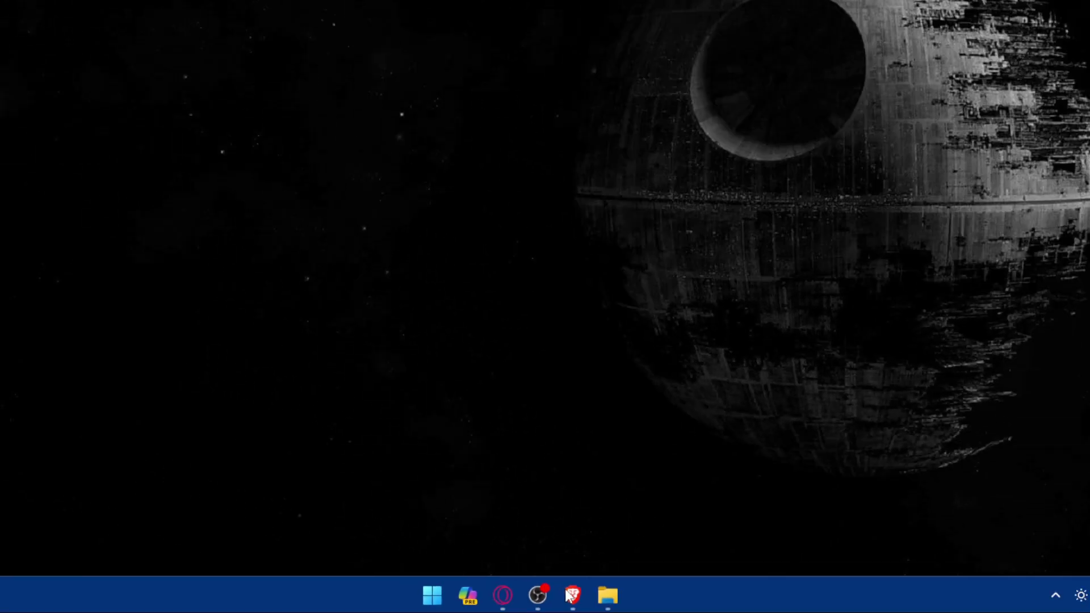
Pin Brave after Copilot on the taskbar and load gmail.com in Brave
left_click_drag(573, 595, 608, 600)
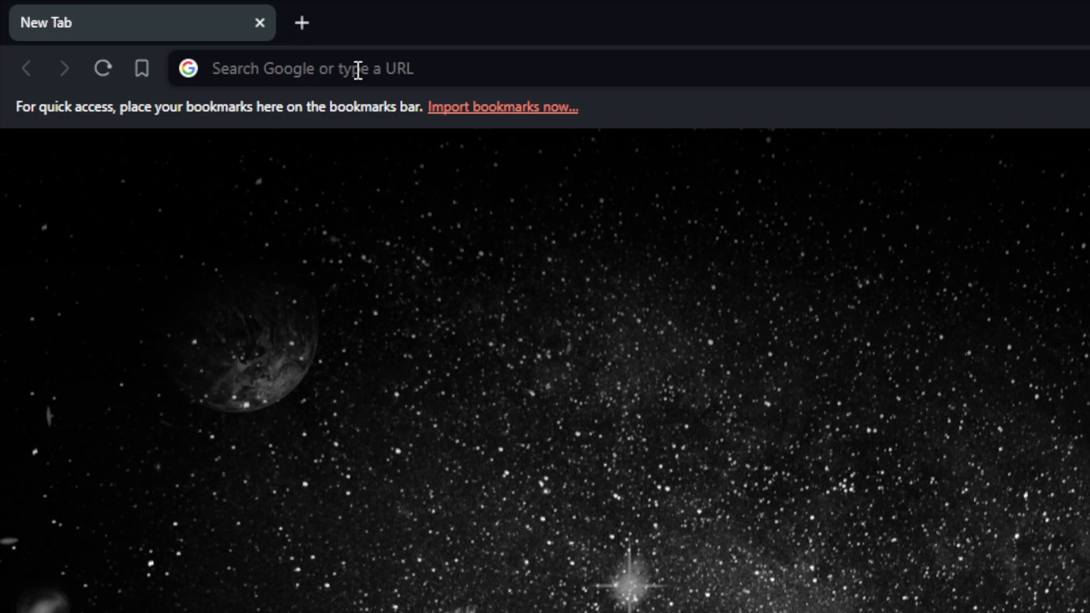
left_click(358, 70)
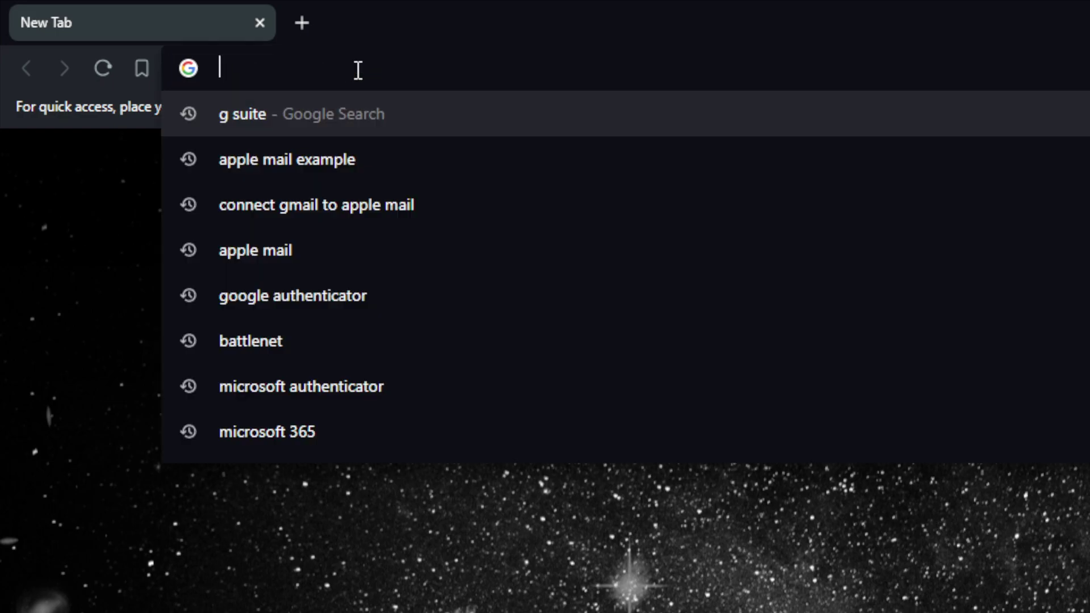
type("gmail")
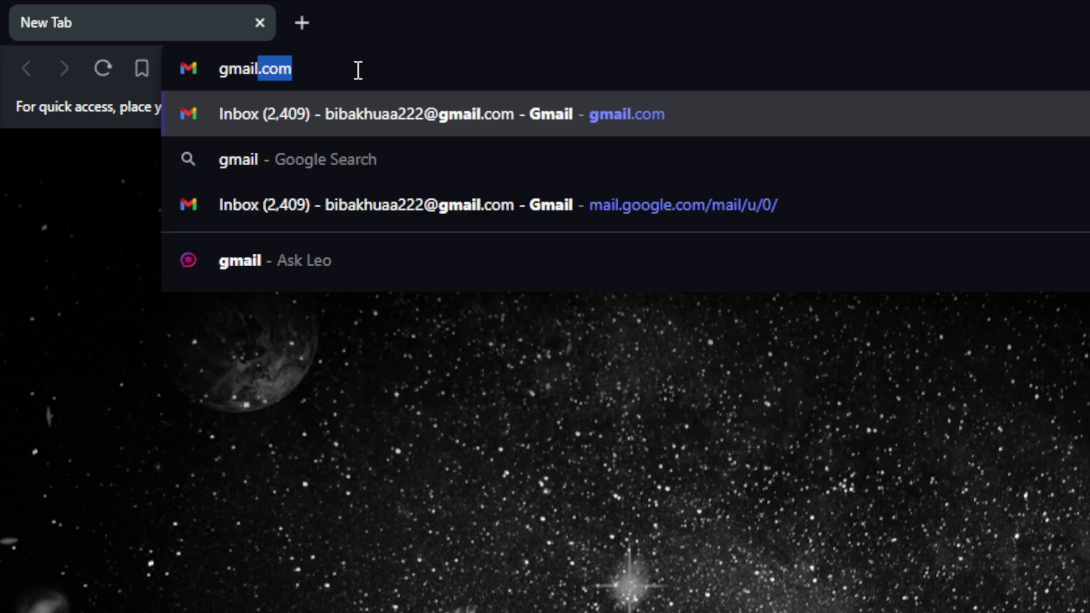
type(".com")
key("Return")
Open quickbooks.com in a second Brave tab
key("ctrl+t")
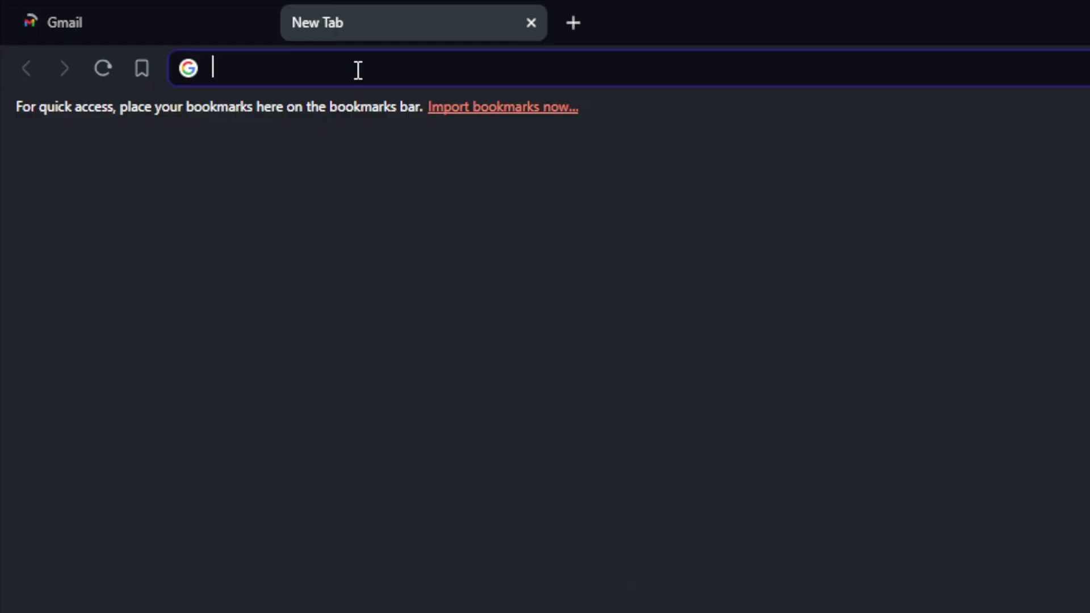
type("quick")
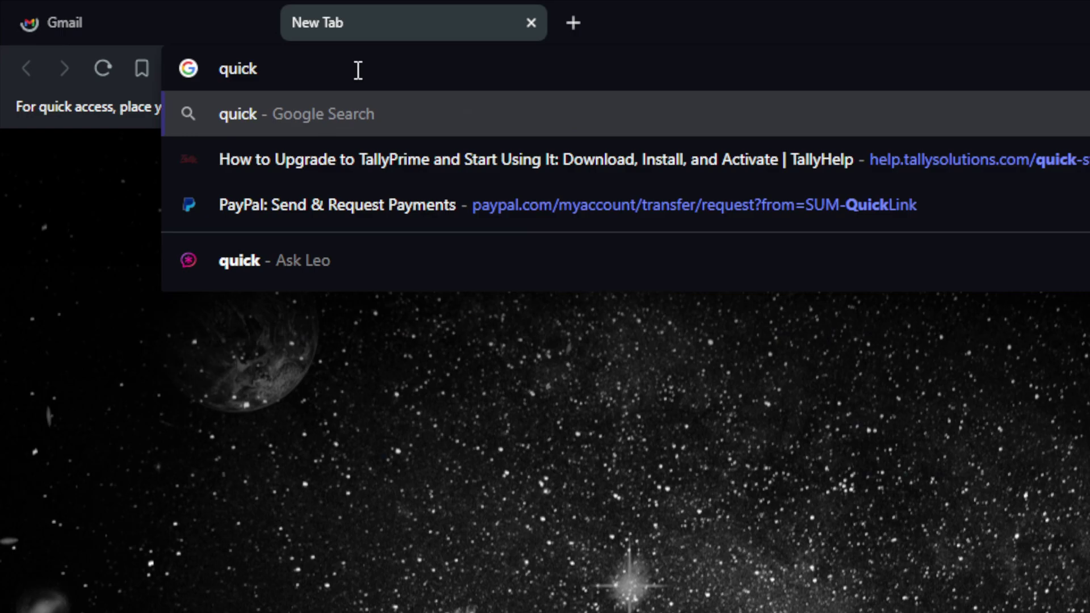
type("books.com")
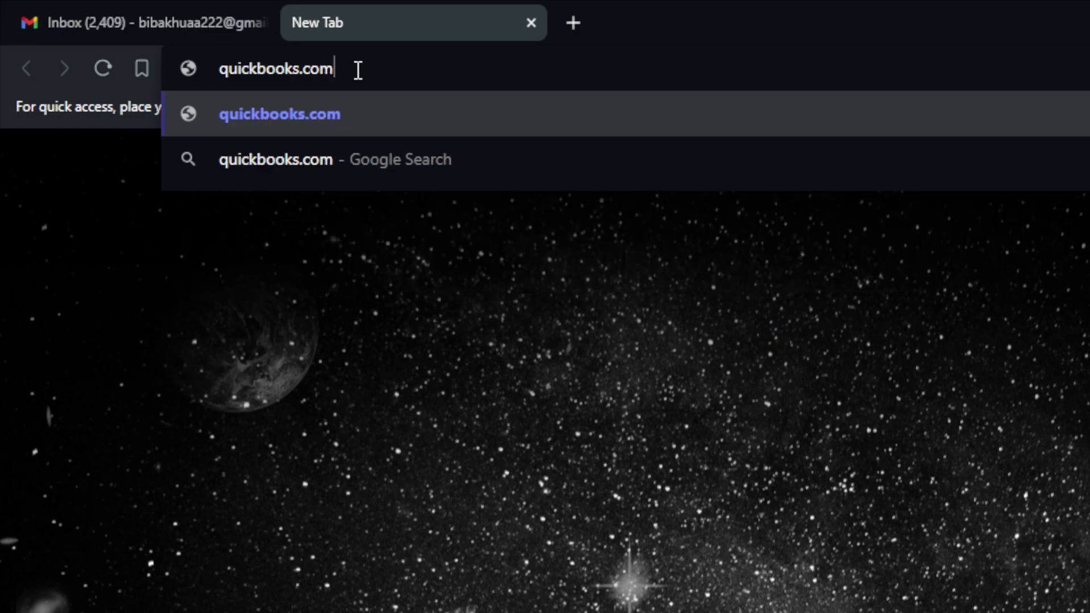
key("Return")
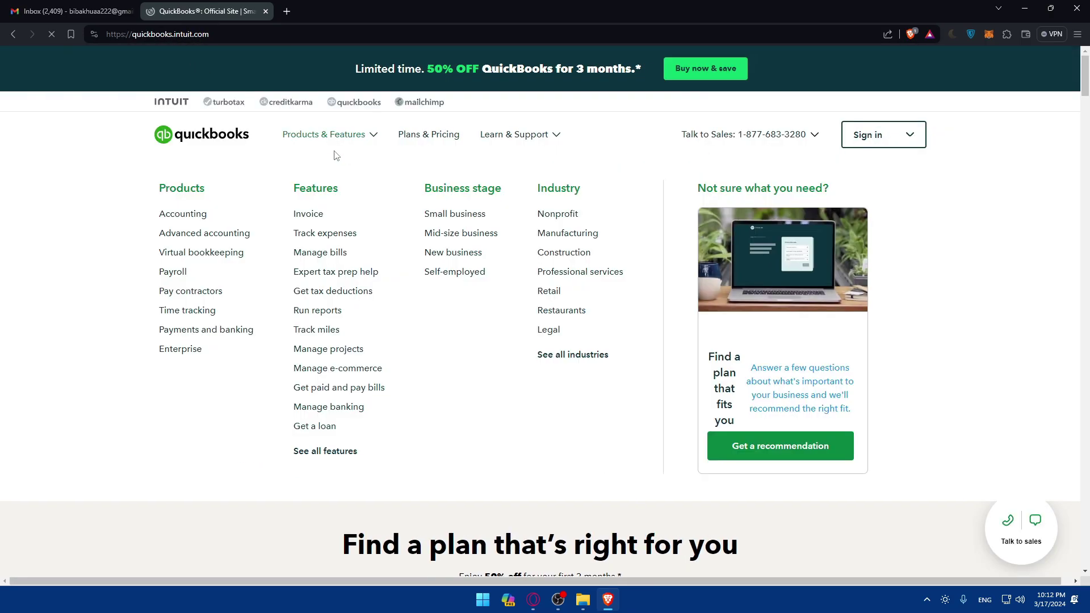
From the QuickBooks site, go to the global site and choose Login > QuickBooks Online
key("ctrl+shift+Tab")
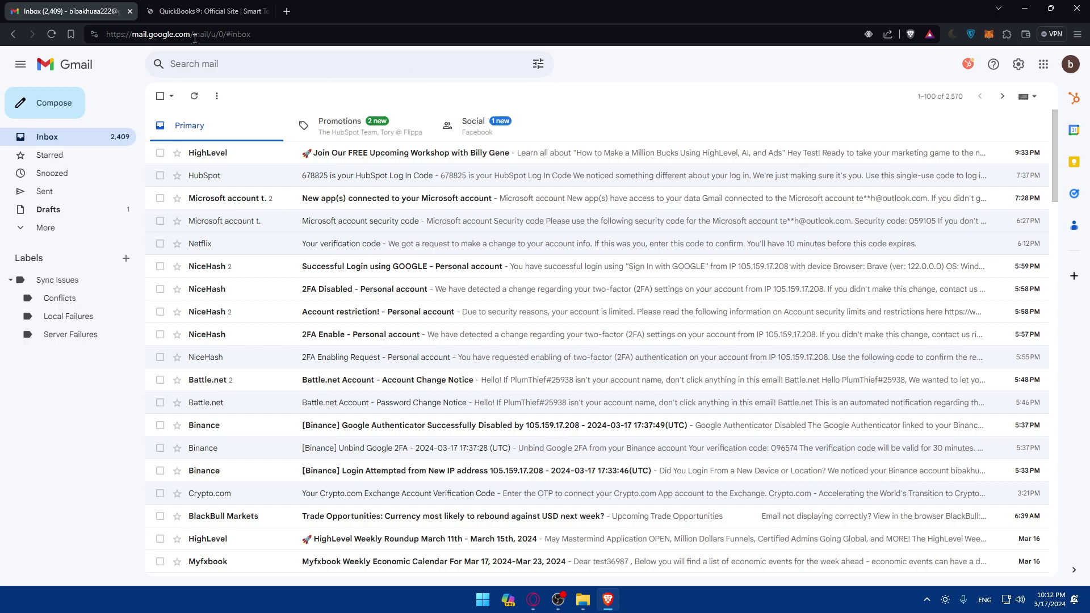
key("ctrl+Tab")
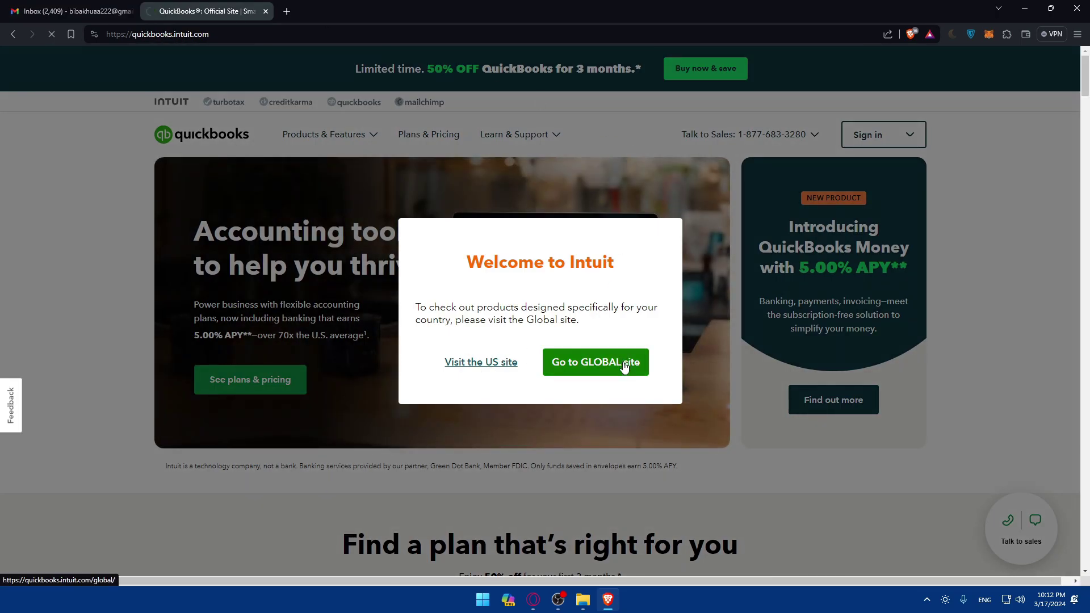
left_click(624, 366)
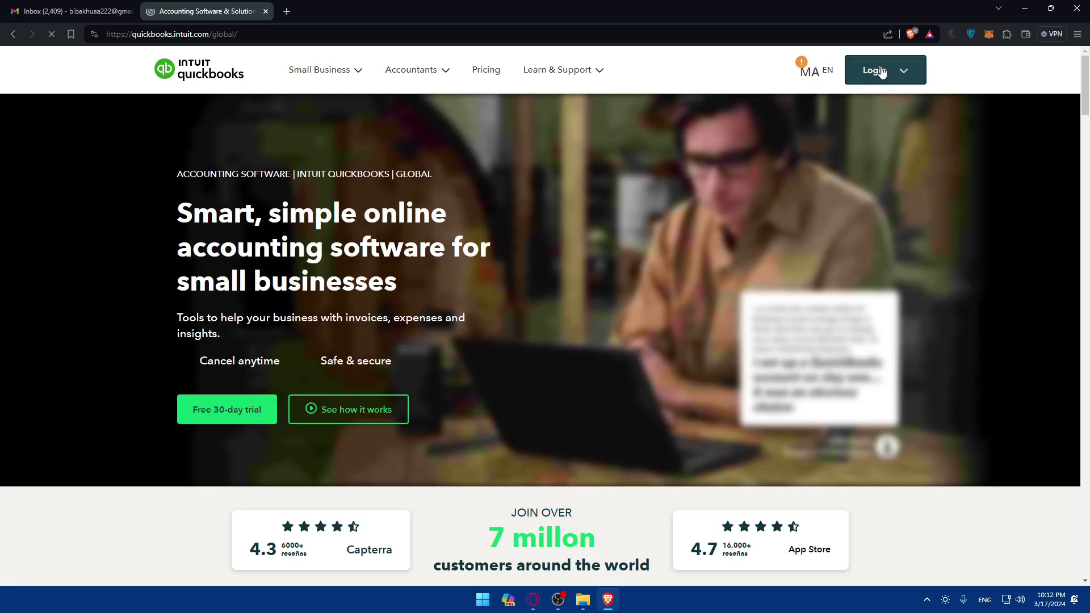
left_click(881, 85)
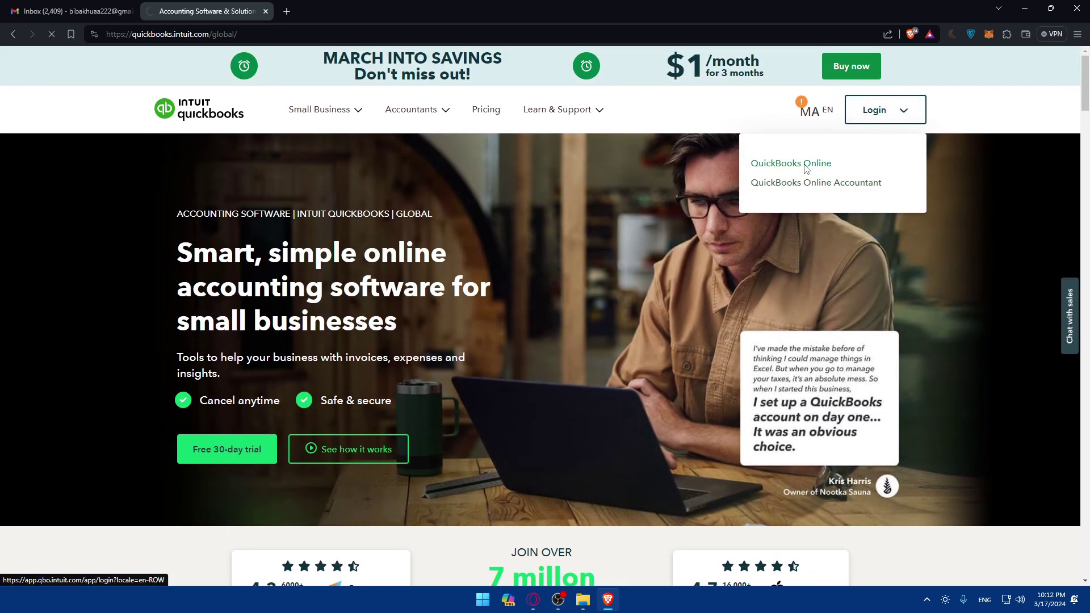
left_click(805, 164)
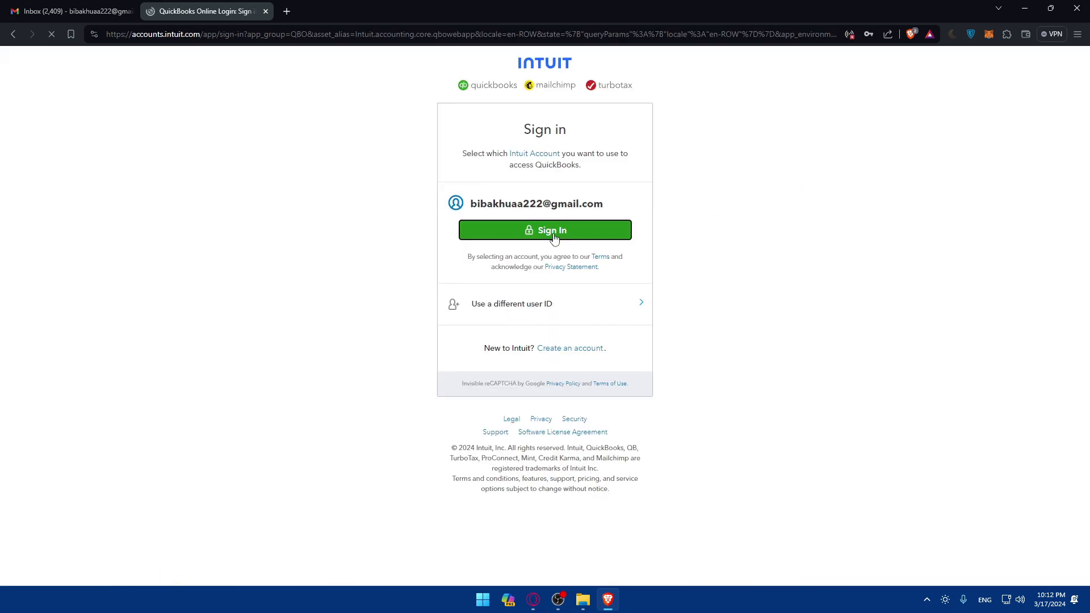
Sign in with the remembered account and saved password, continuing past the phone check
left_click(554, 237)
left_click(535, 206)
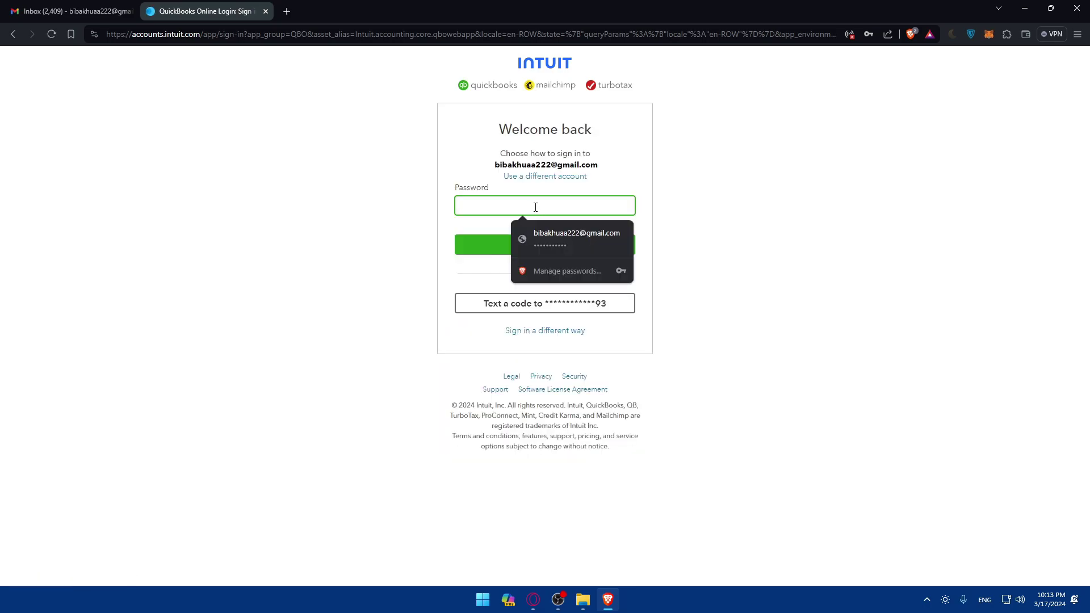
left_click(543, 236)
left_click(533, 253)
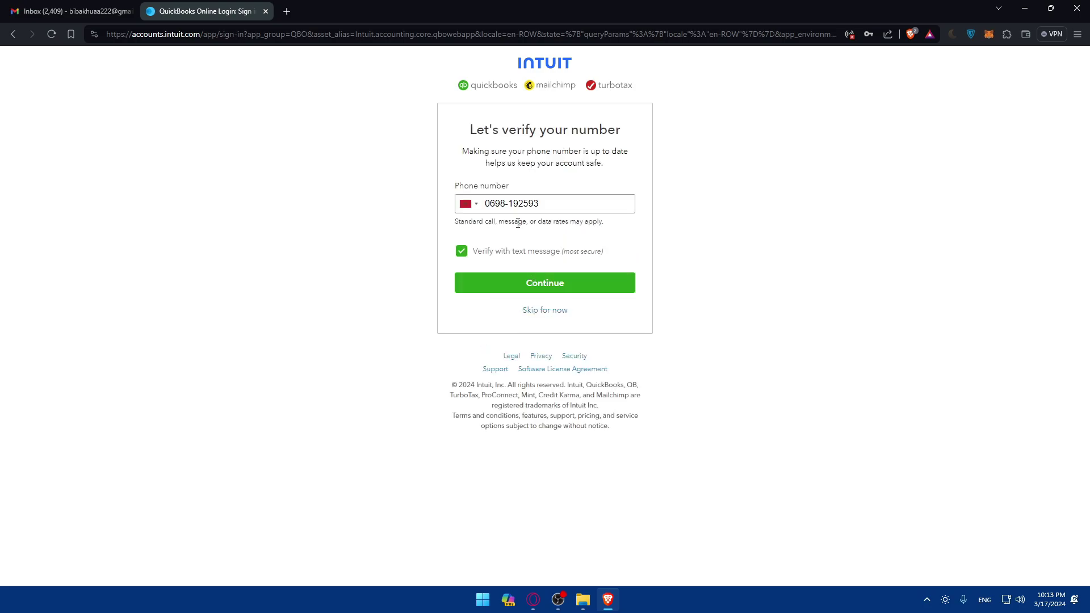
left_click(464, 290)
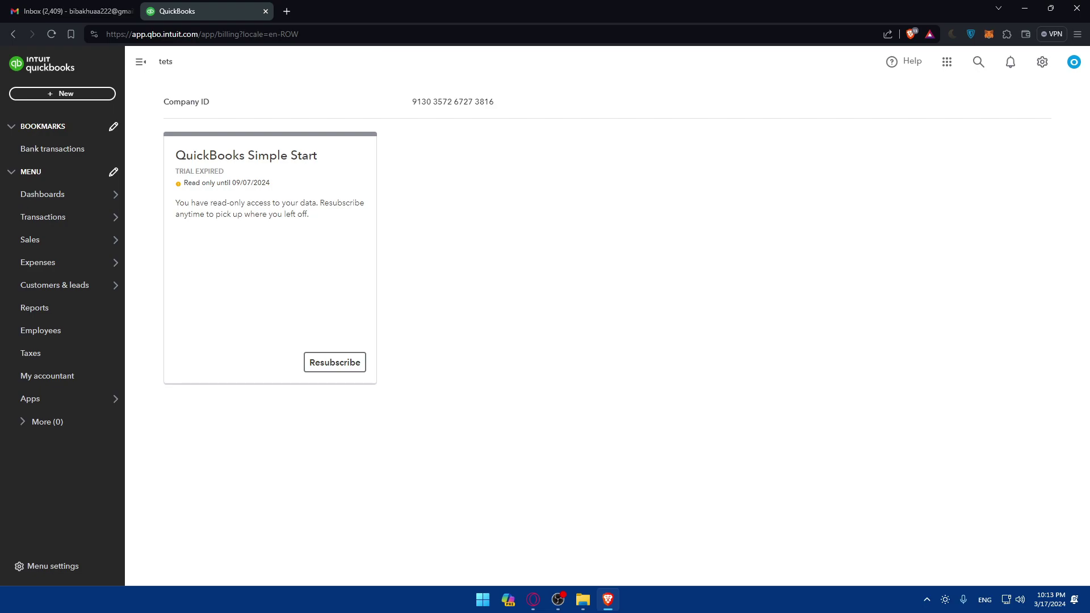
Expand the left navigation menu to reach the Apps section
mouse_move(27, 239)
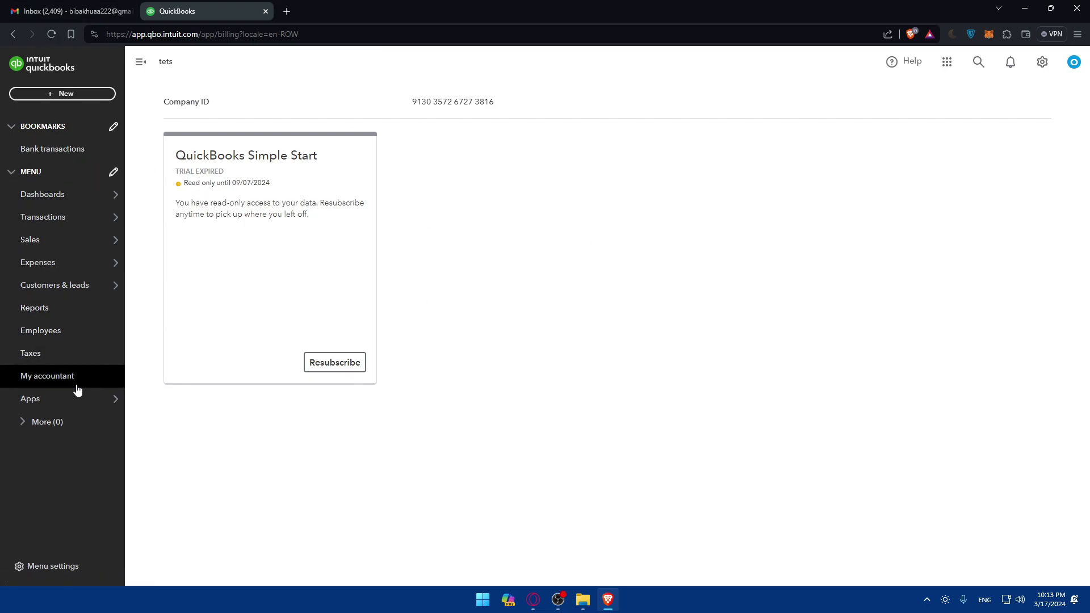
mouse_move(93, 191)
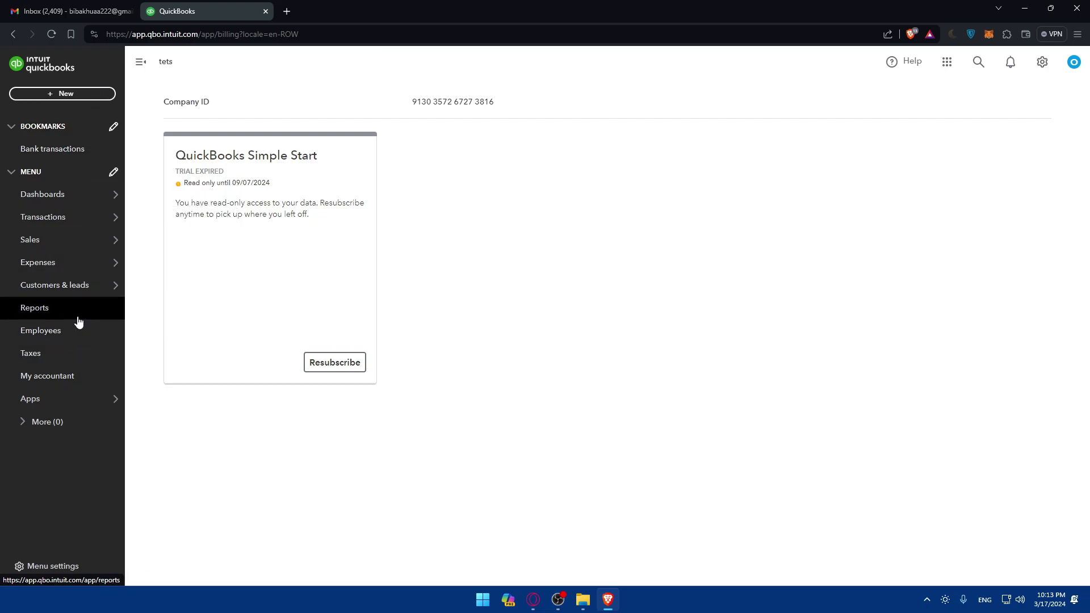
mouse_move(40, 401)
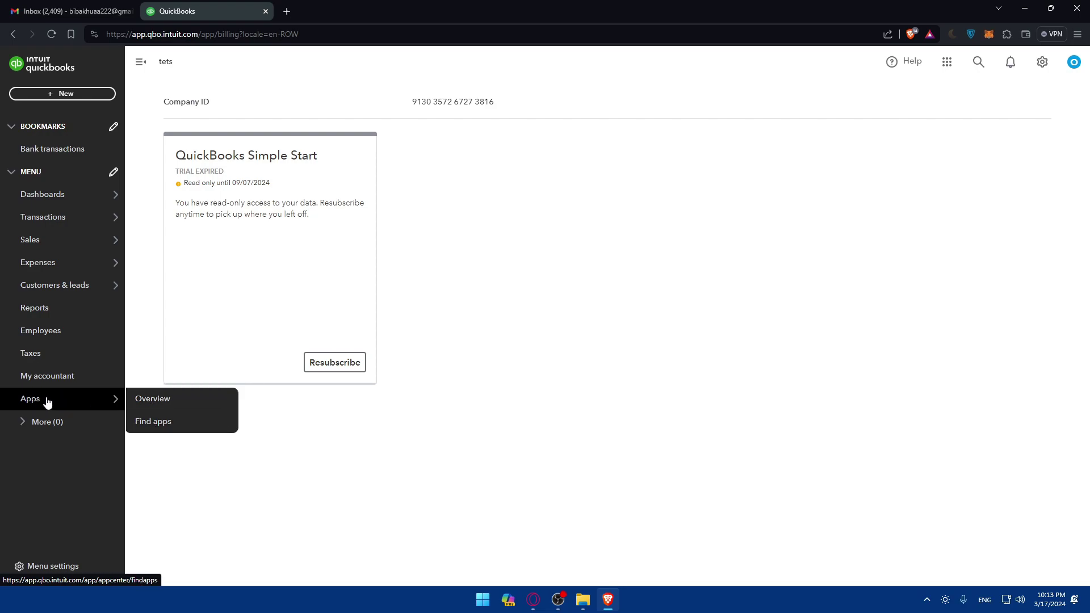
Open the Find apps catalogue and search it for 'gmail'
left_click(154, 424)
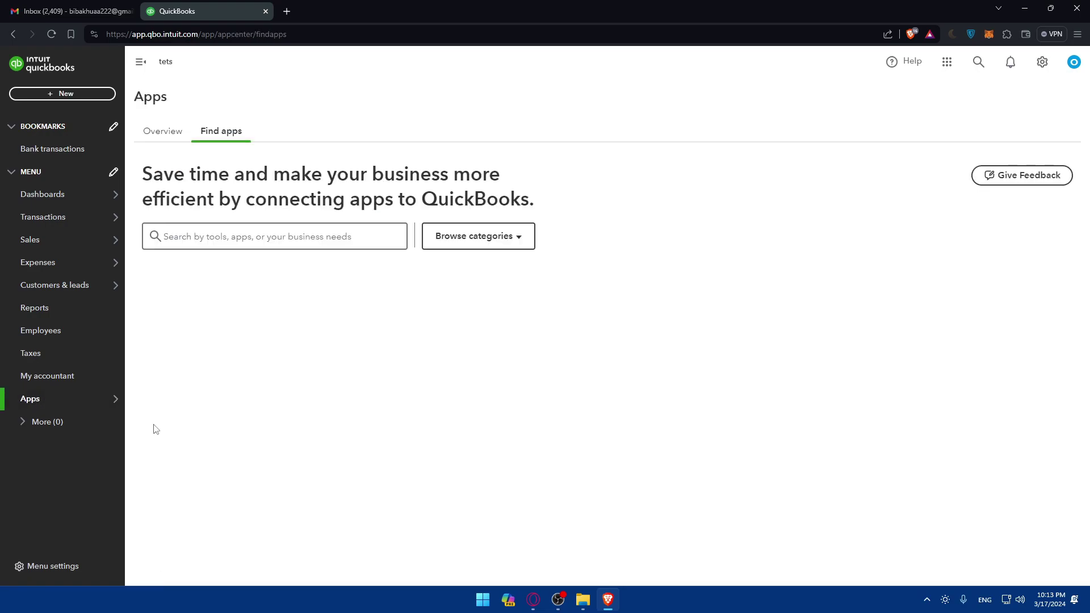
scroll(290, 384, "down", 6)
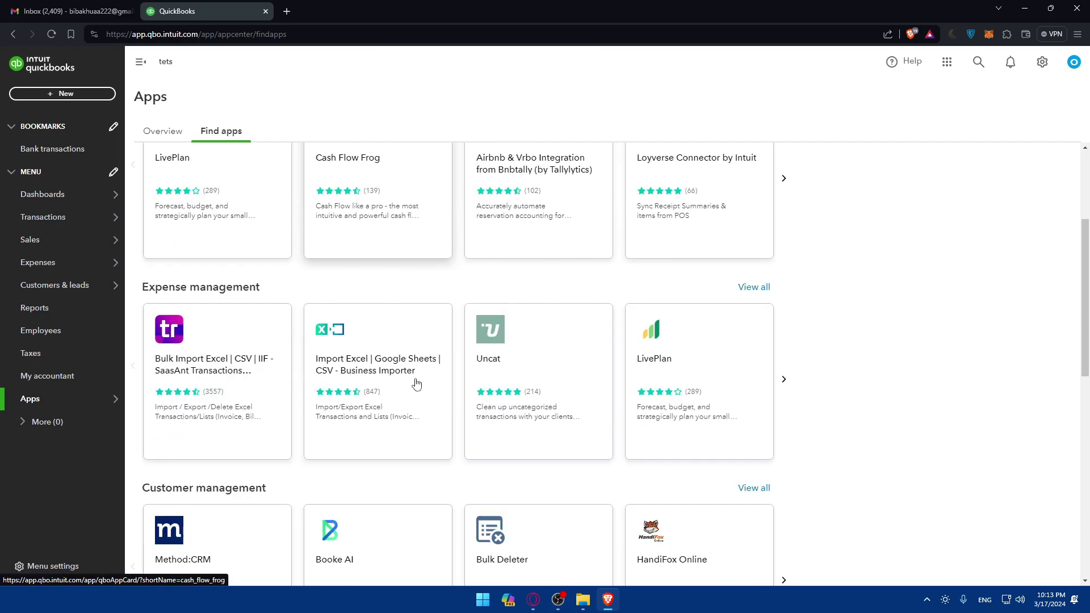
scroll(415, 381, "up", 6)
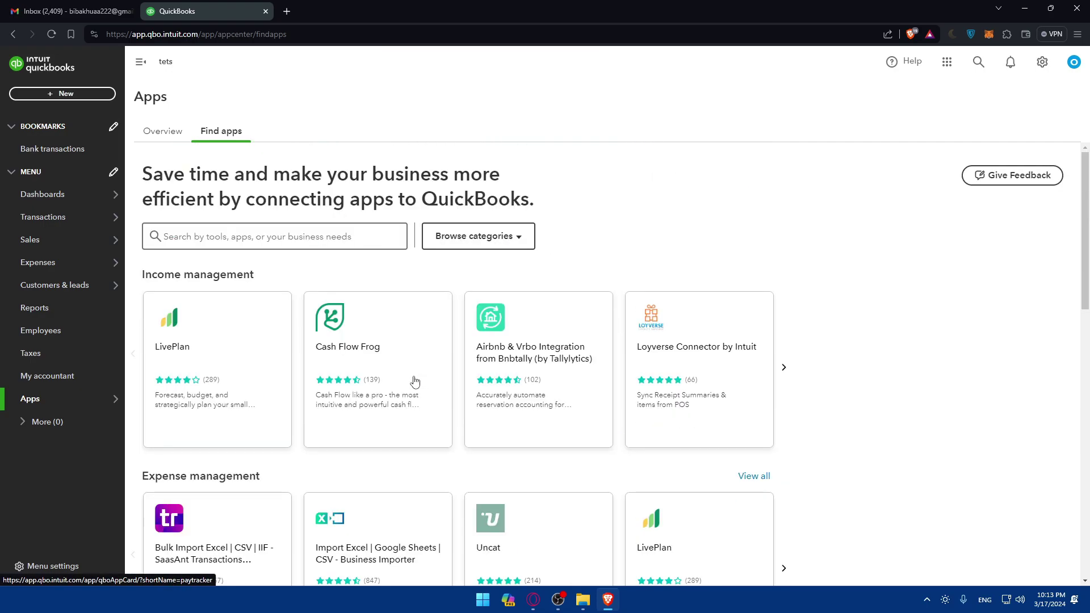
left_click(239, 241)
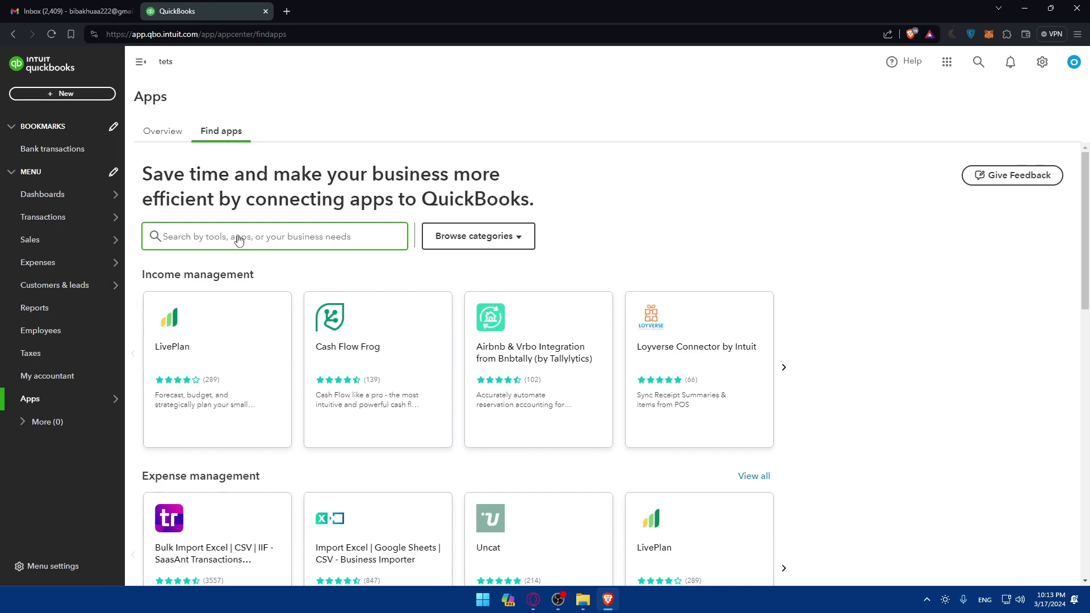
type("gmail")
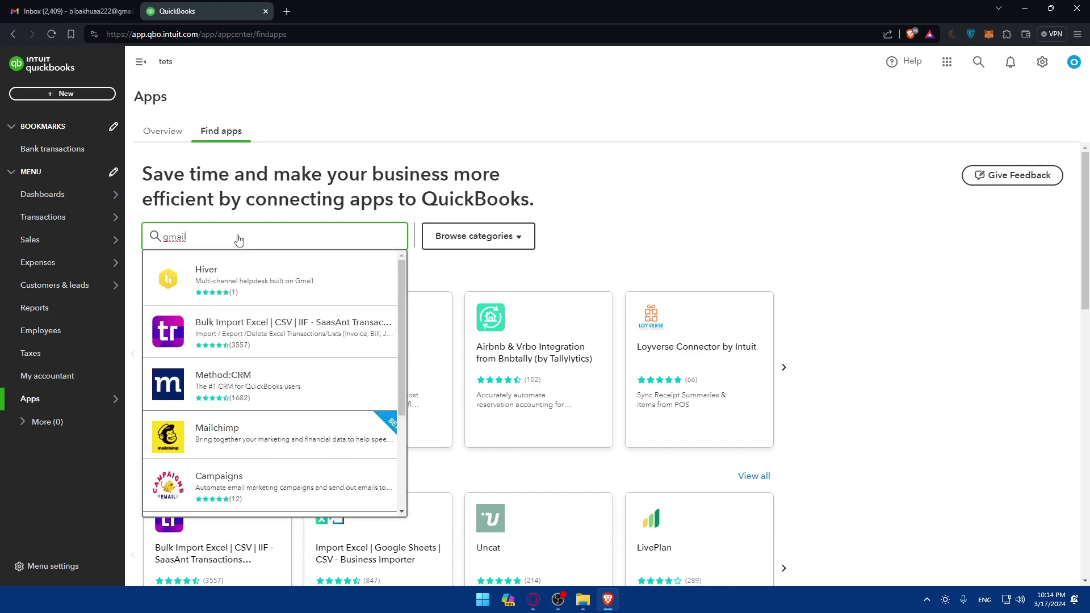
key("Return")
Check the All ratings and Browse categories filters on the gmail results, leaving them unchanged
scroll(282, 288, "down", 3)
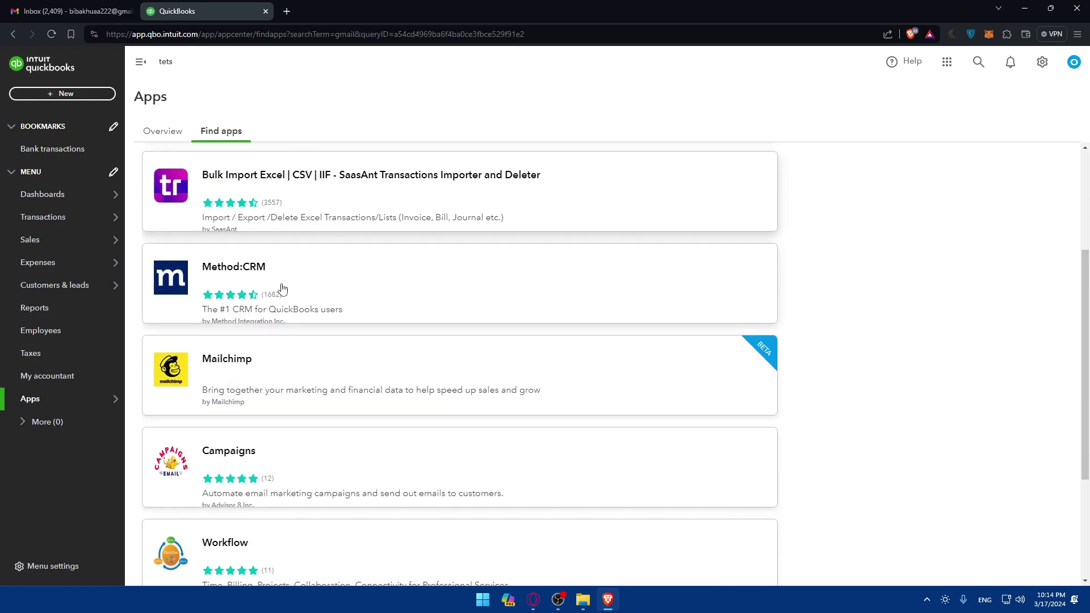
scroll(284, 288, "down", 3)
scroll(334, 301, "up", 6)
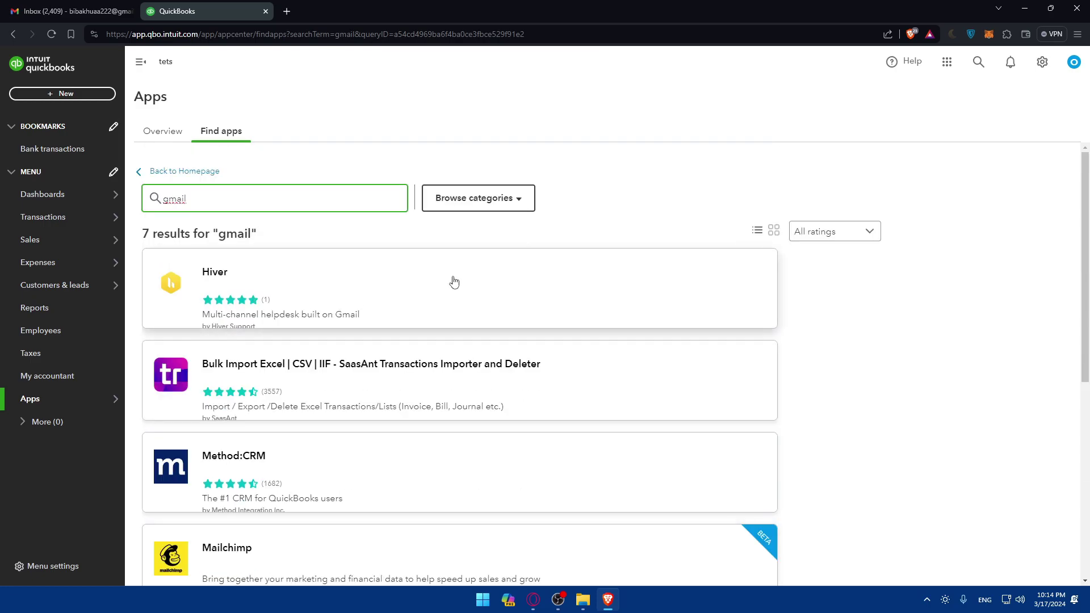
left_click(868, 232)
left_click(828, 257)
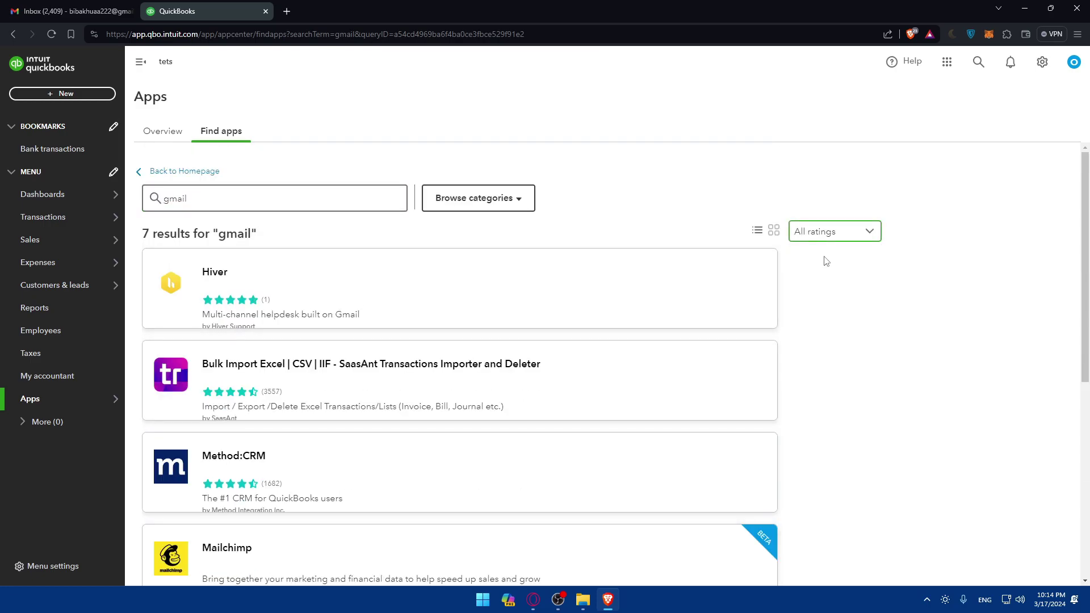
left_click(506, 199)
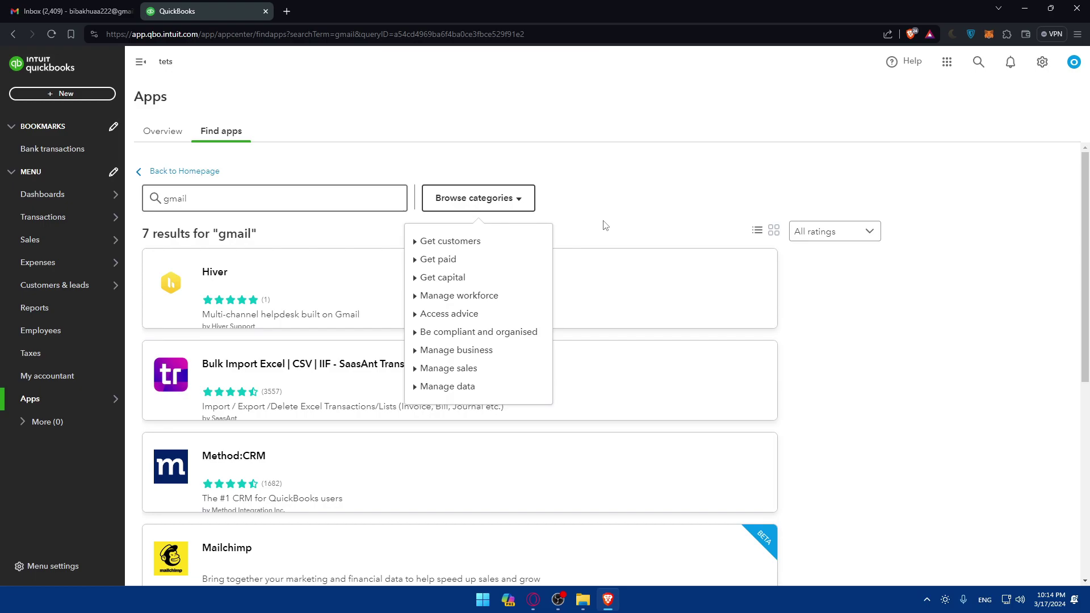
left_click(554, 219)
Switch to the Overview tab, then back to Find apps
left_click(190, 139)
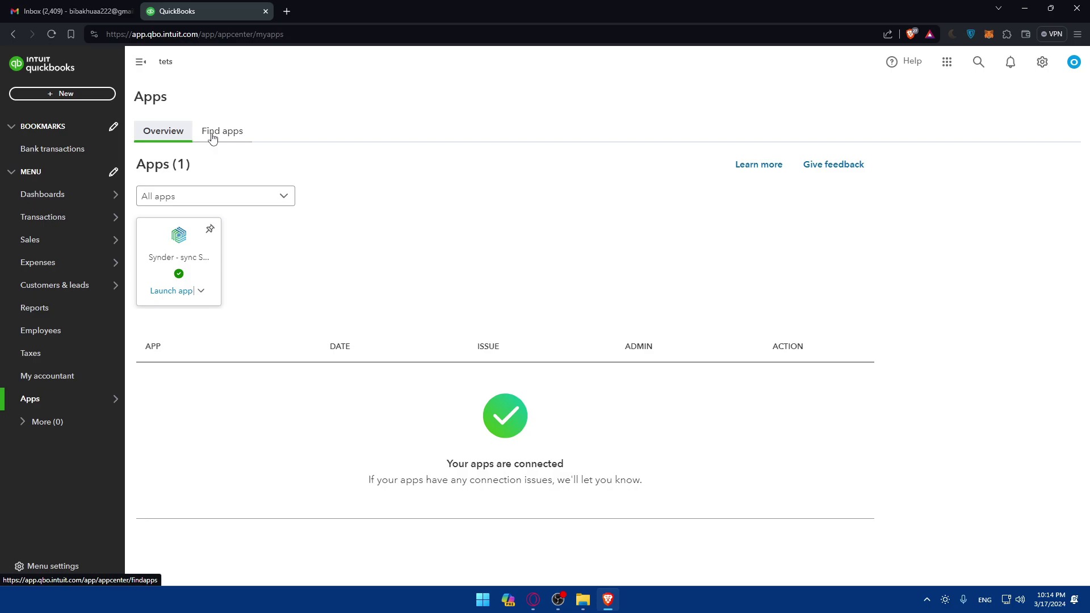
left_click(213, 138)
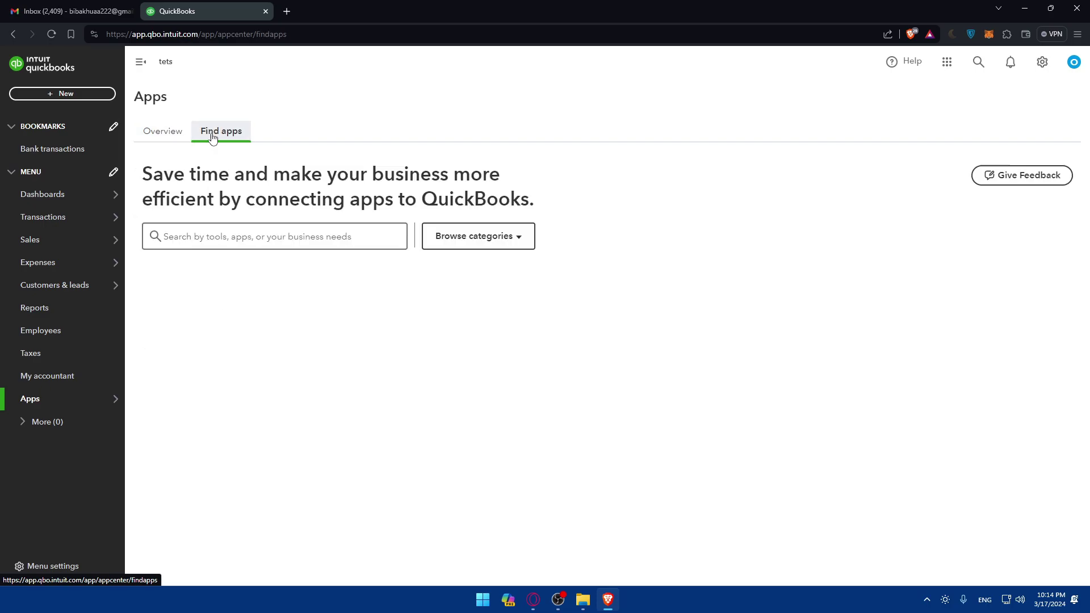
left_click(268, 241)
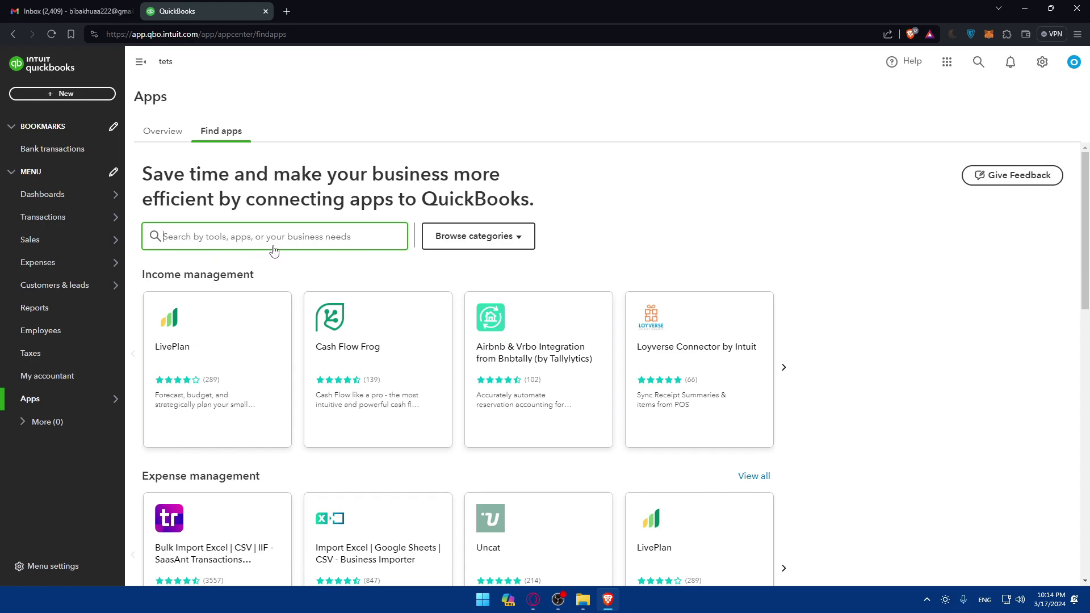
Browse the app category rows and load extra categories with See more apps
scroll(275, 261, "down", 5)
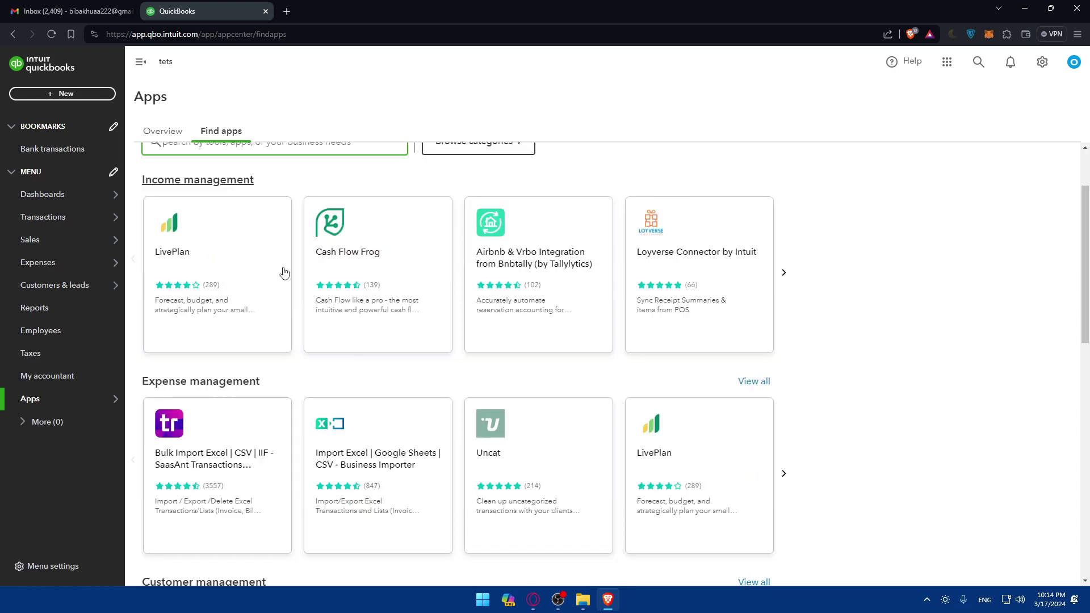
scroll(311, 240, "up", 5)
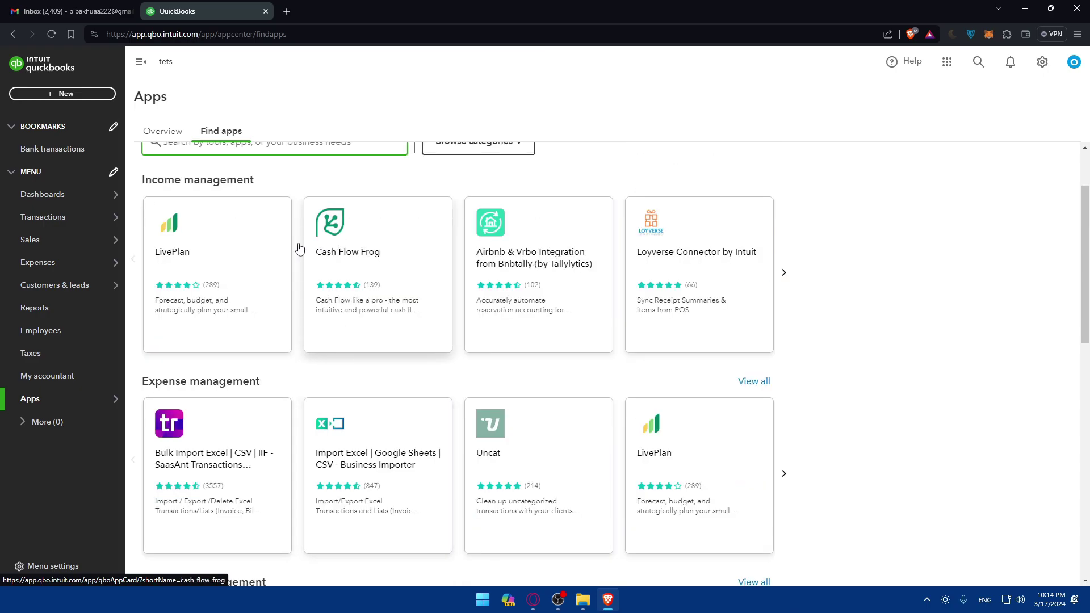
scroll(260, 236, "down", 7)
scroll(337, 307, "down", 7)
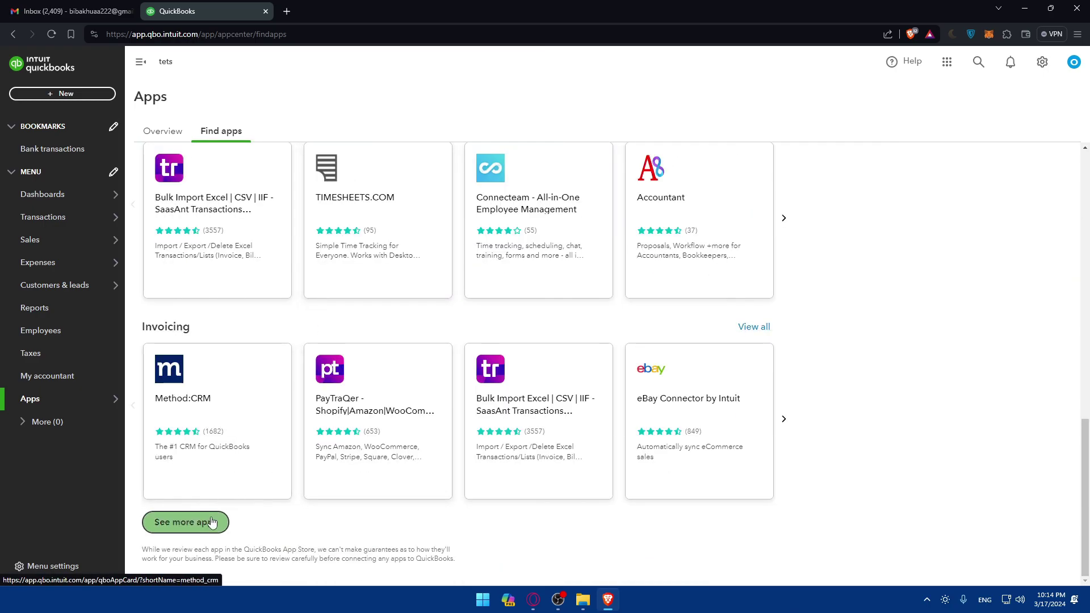
left_click(215, 519)
scroll(341, 420, "down", 6)
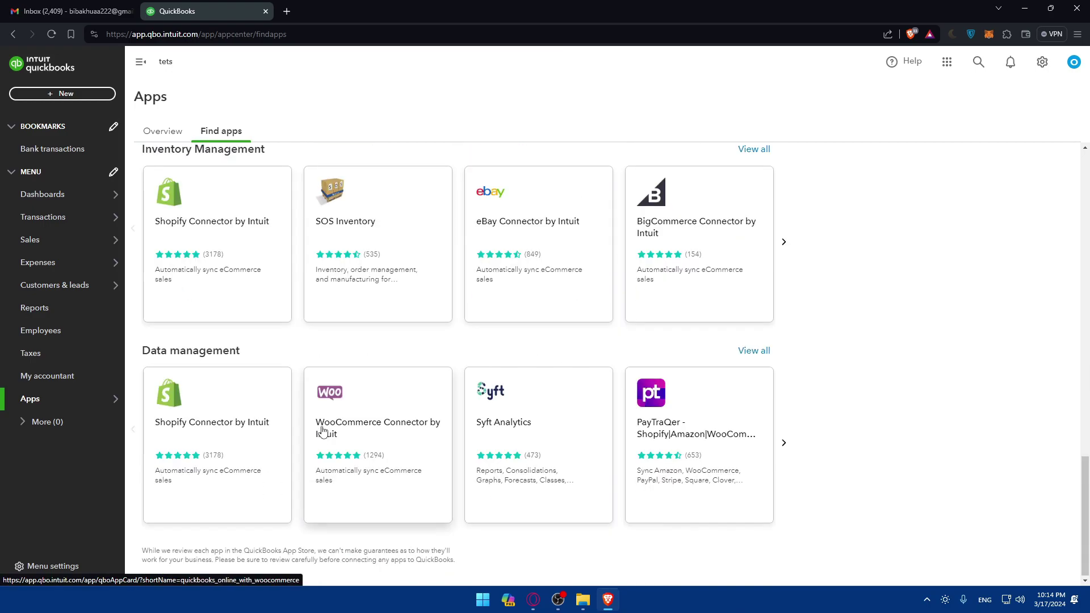
scroll(323, 426, "up", 15)
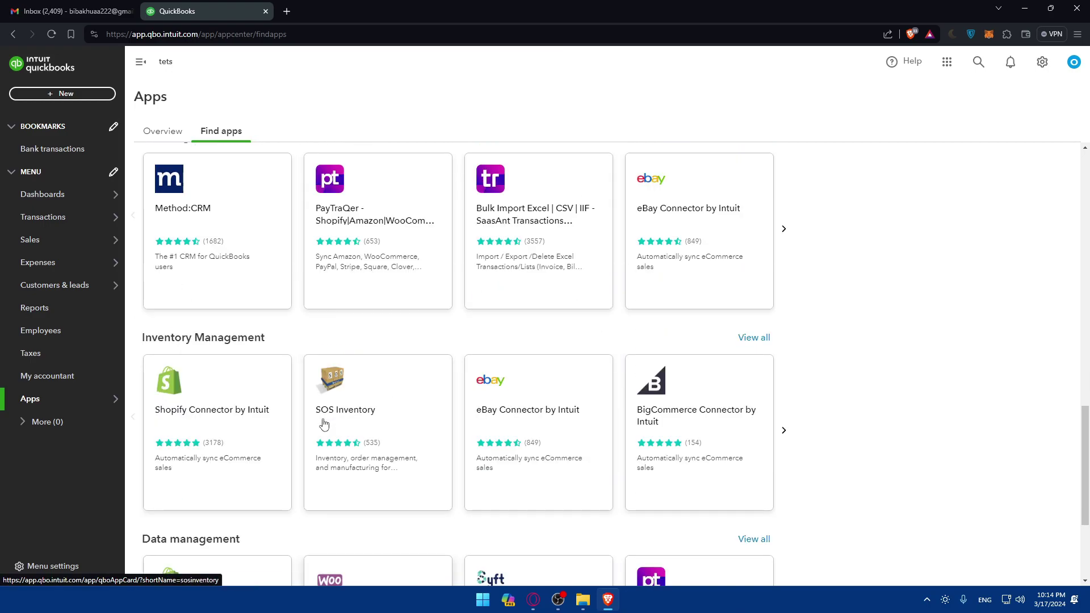
Search the catalogue for 'gmail', review the 7 results, then clear the search term
left_click(253, 245)
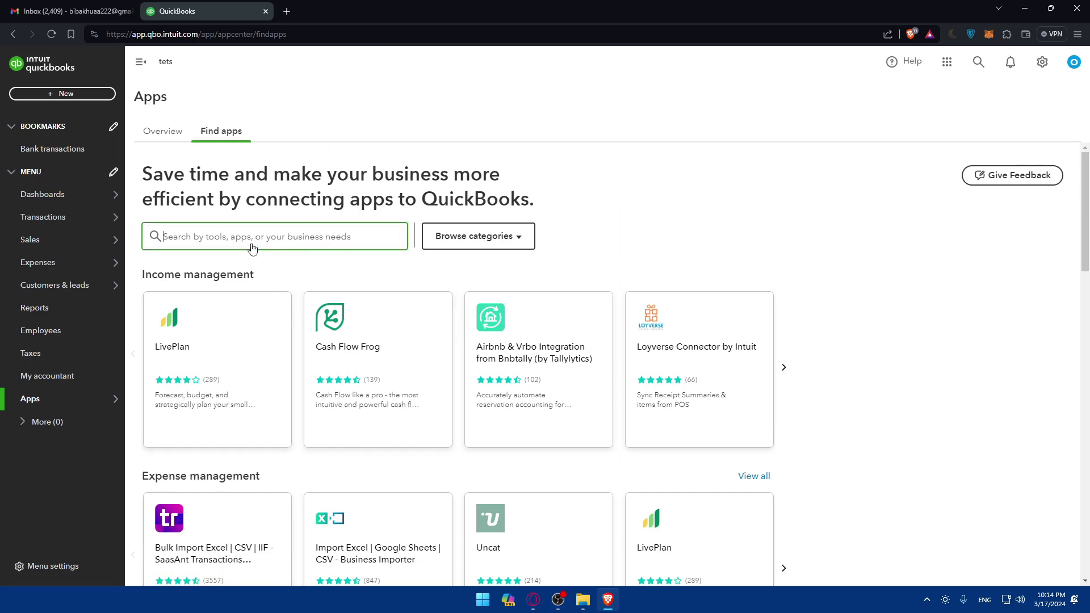
type("gmail")
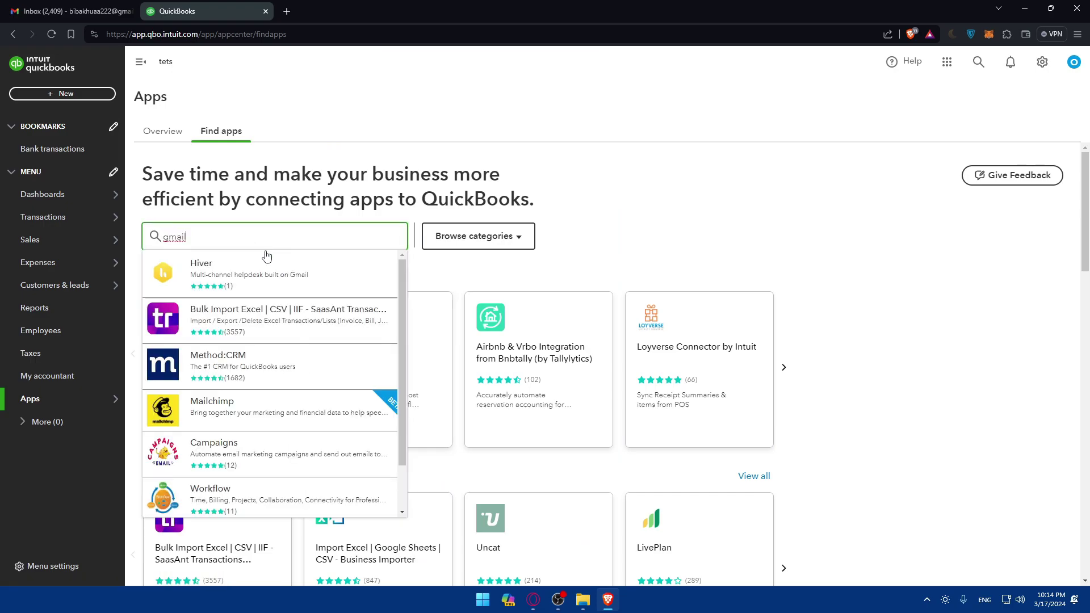
key("Return")
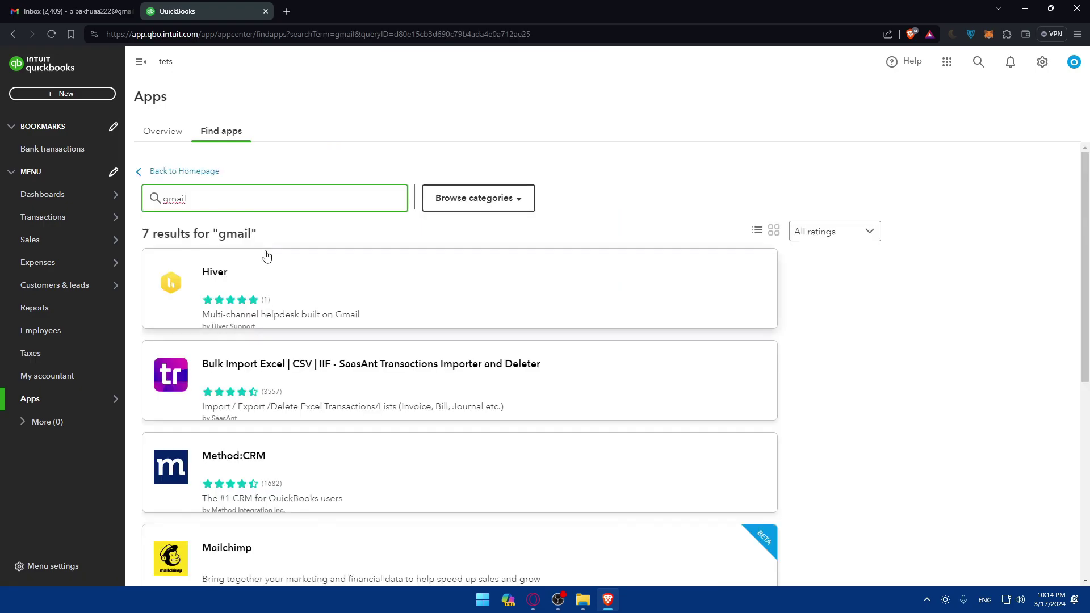
scroll(316, 308, "down", 7)
scroll(353, 331, "up", 7)
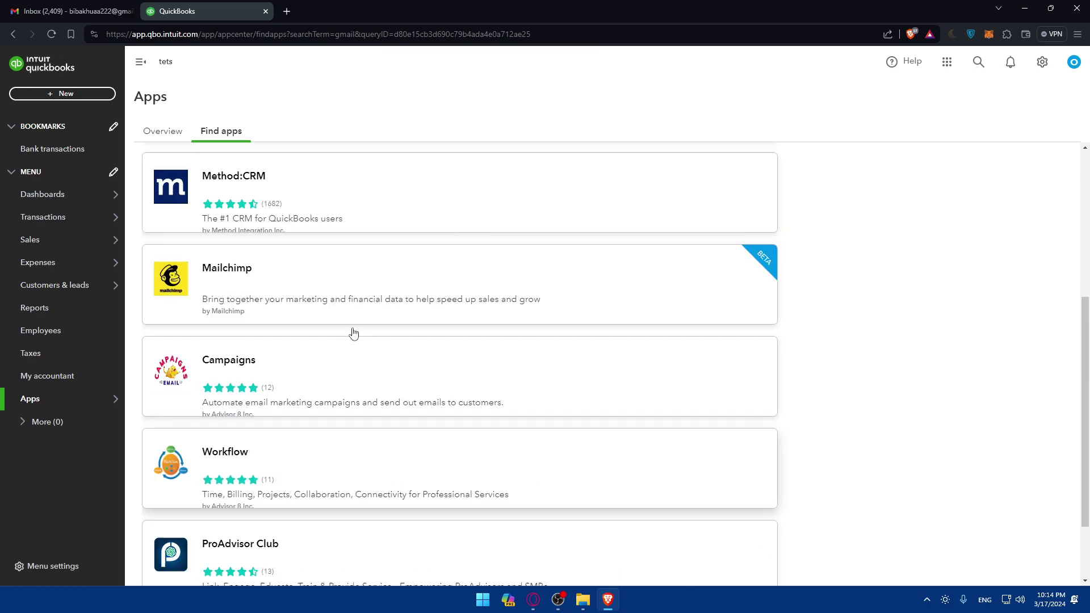
key("BackSpace")
key("BackSpace")
key("BackSpace")
key("BackSpace")
key("BackSpace")
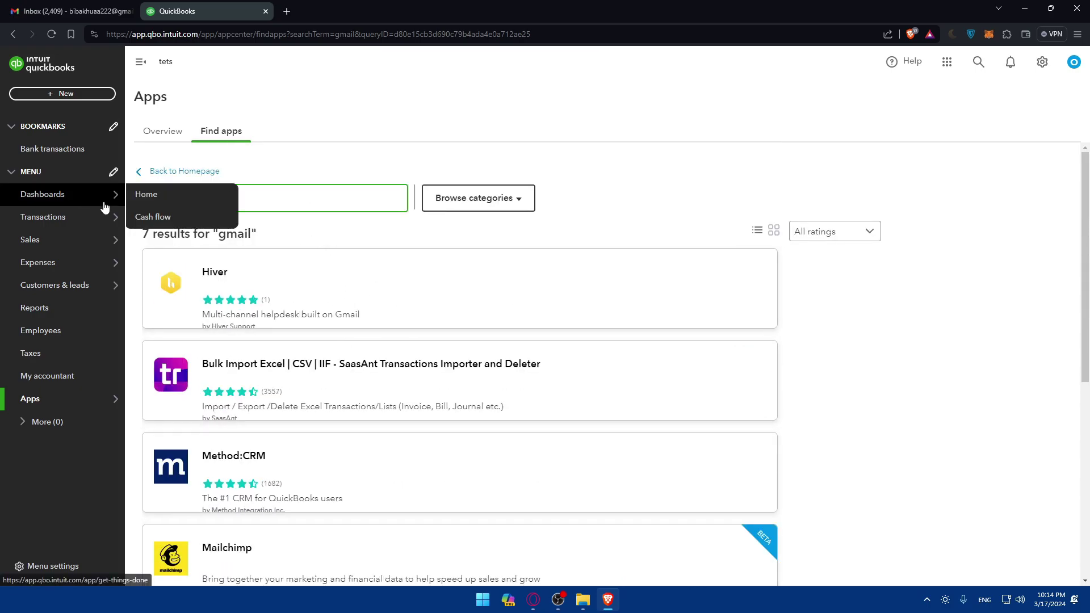
left_click(447, 151)
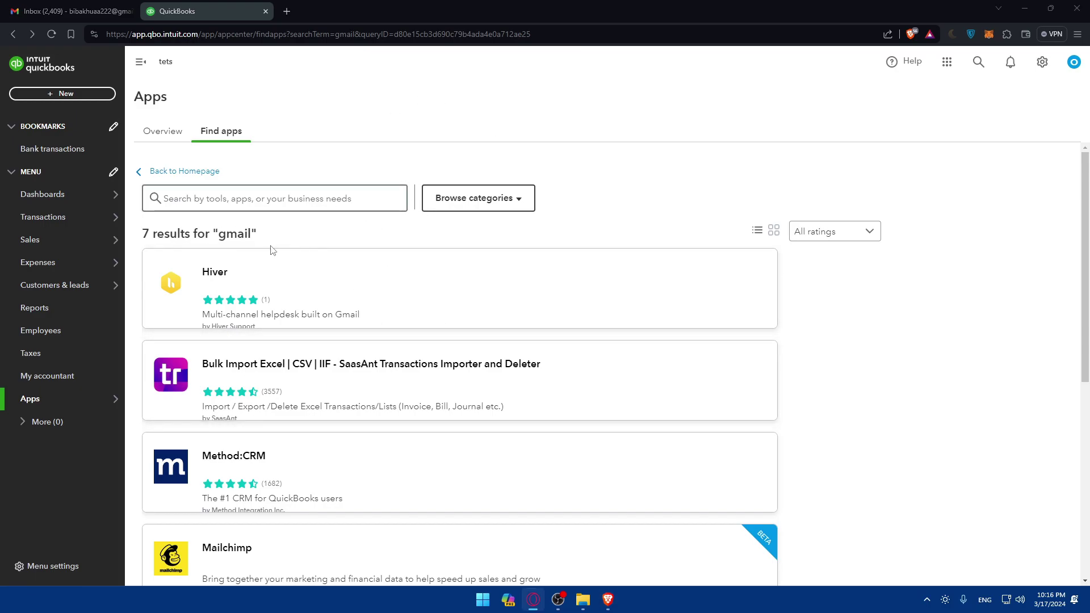
Open new invoice 1001, view the Save and send dropdown options, then close the form
left_click(40, 308)
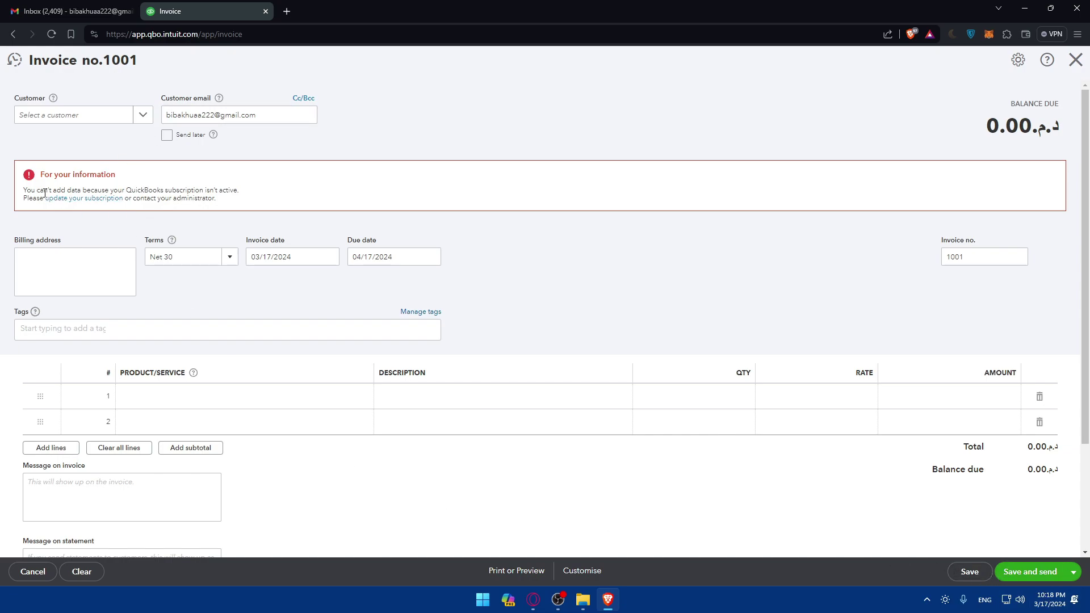
left_click_drag(87, 191, 196, 193)
left_click(233, 195)
left_click(1072, 574)
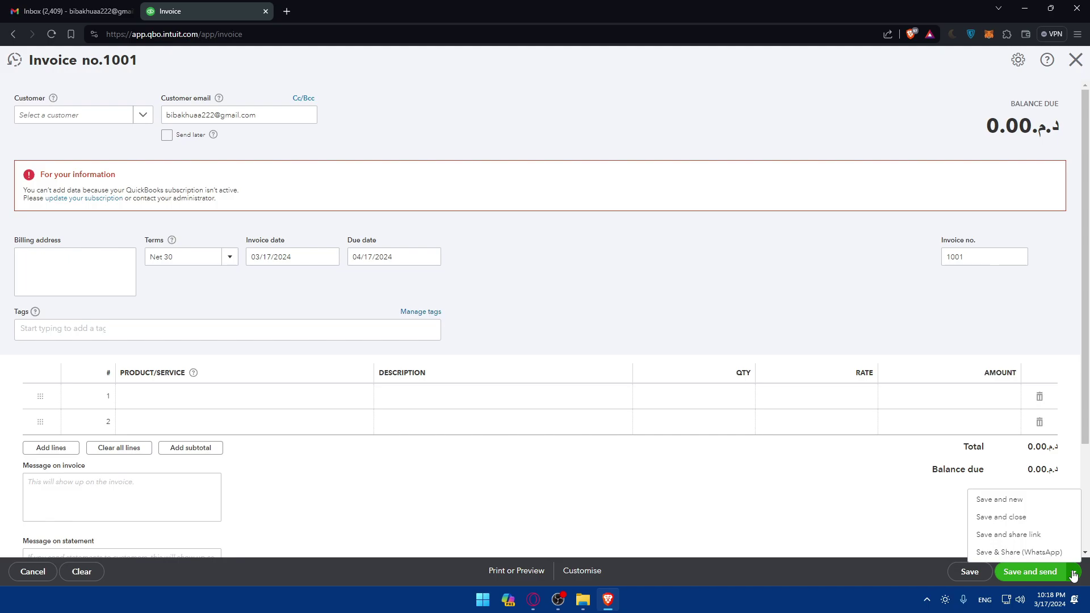
left_click(1075, 60)
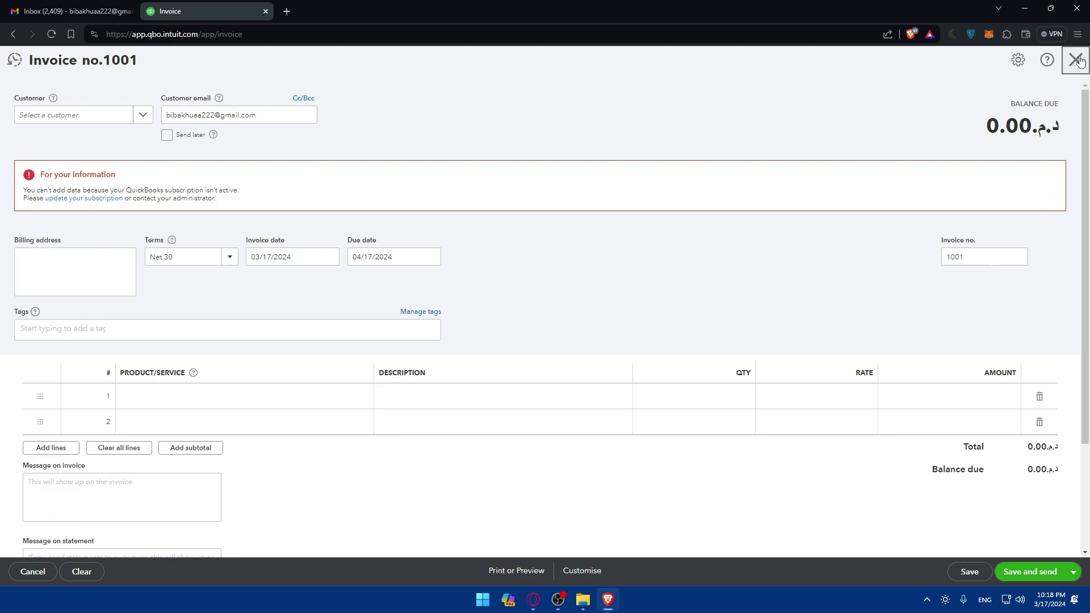
Confirm leaving the invoice unsaved and scroll through the tets home dashboard
left_click(602, 333)
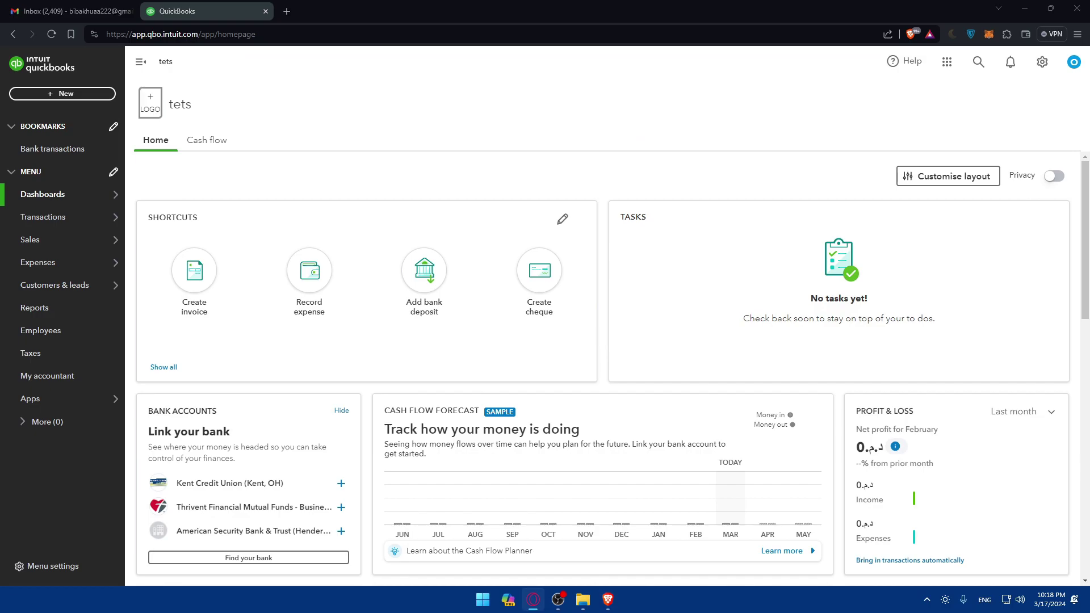
scroll(493, 300, "down", 3)
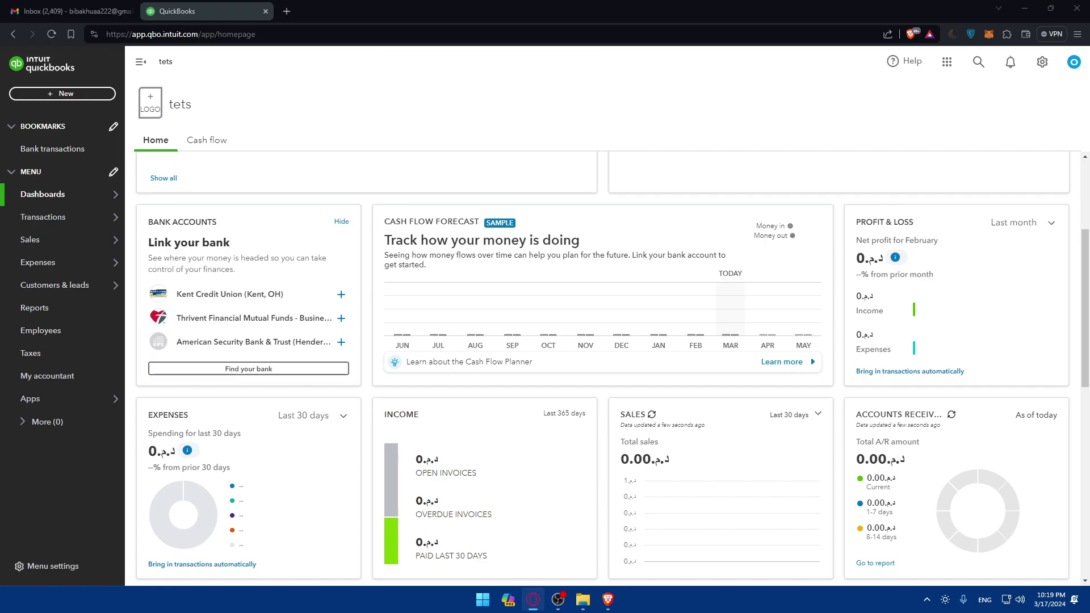
scroll(377, 193, "up", 3)
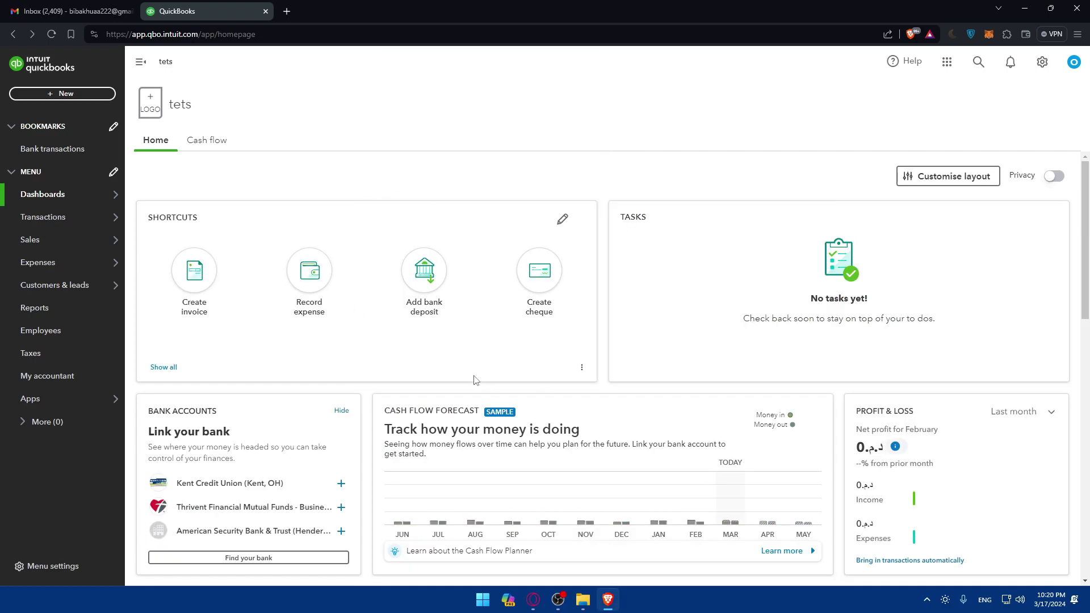
Open Gmail's full settings on the Accounts and Import tab
key("ctrl+shift+Tab")
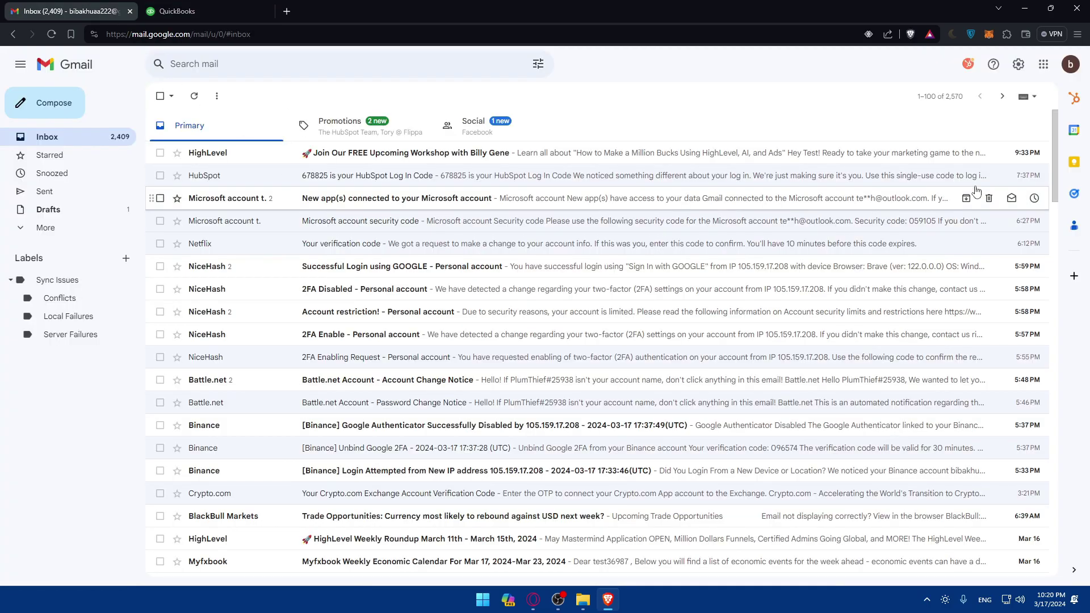
left_click(1018, 64)
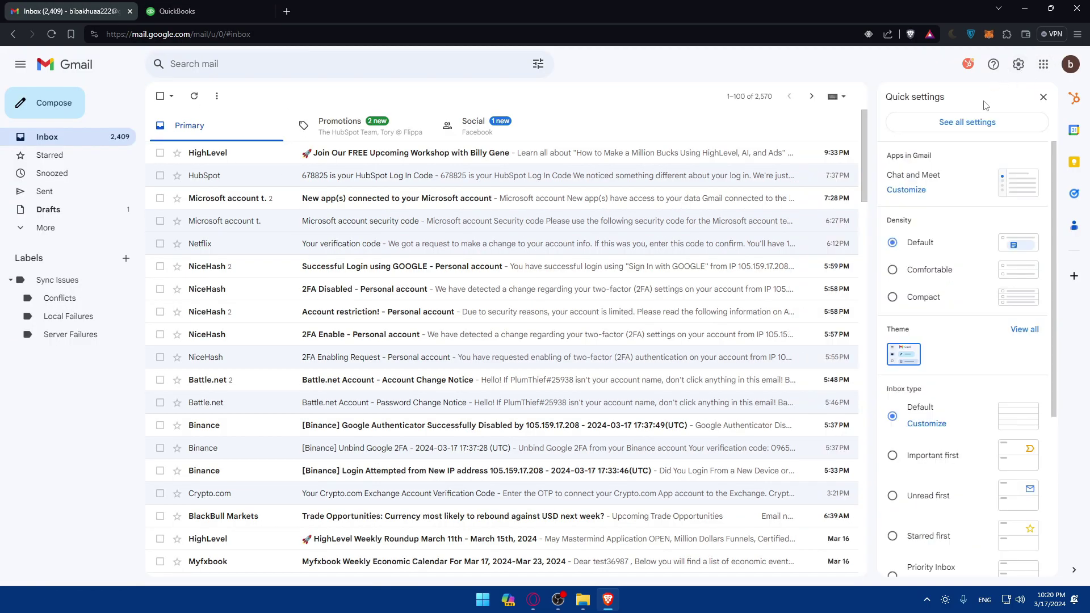
left_click(966, 123)
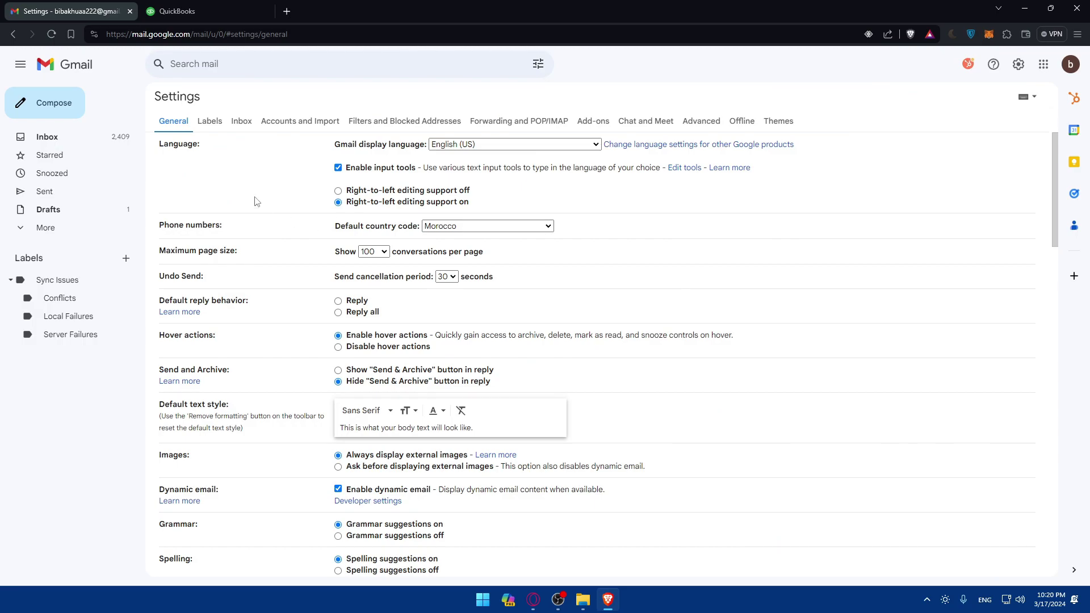
left_click(301, 122)
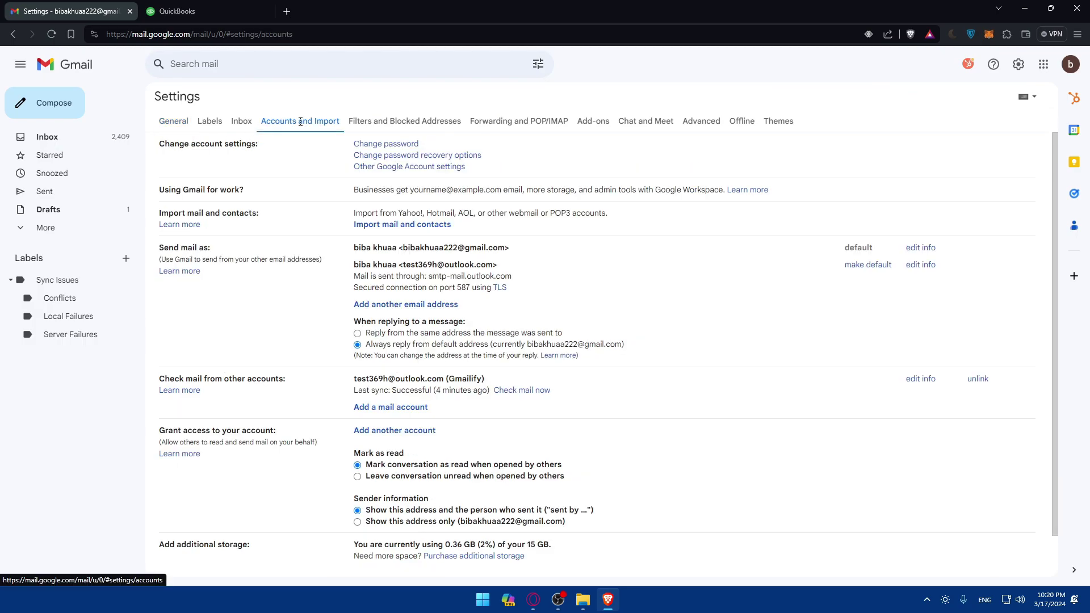
left_click_drag(297, 384, 146, 381)
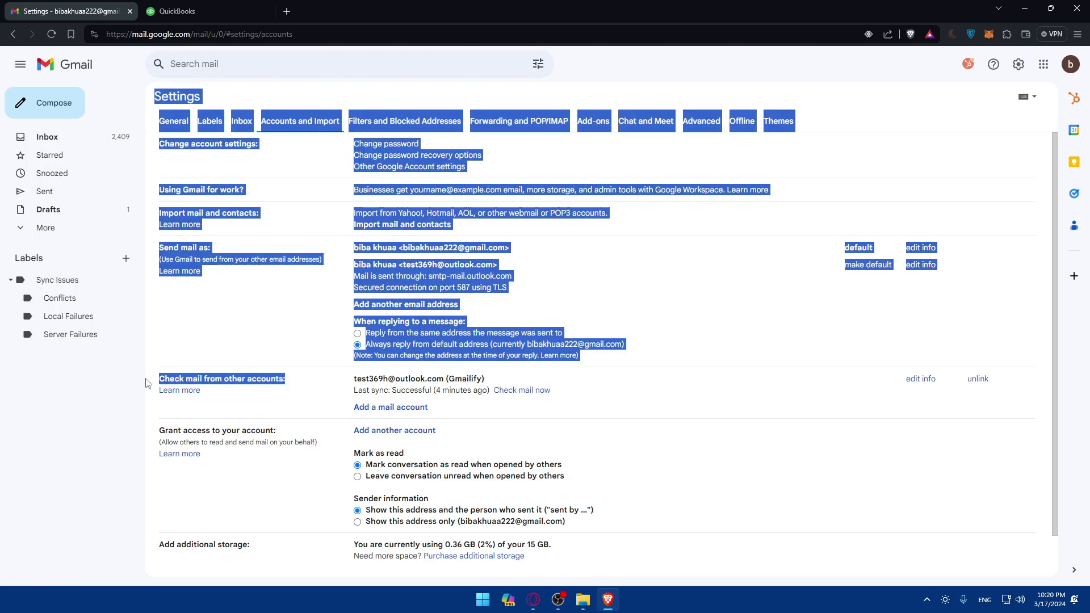
left_click(278, 397)
left_click_drag(292, 383, 147, 380)
left_click(210, 392)
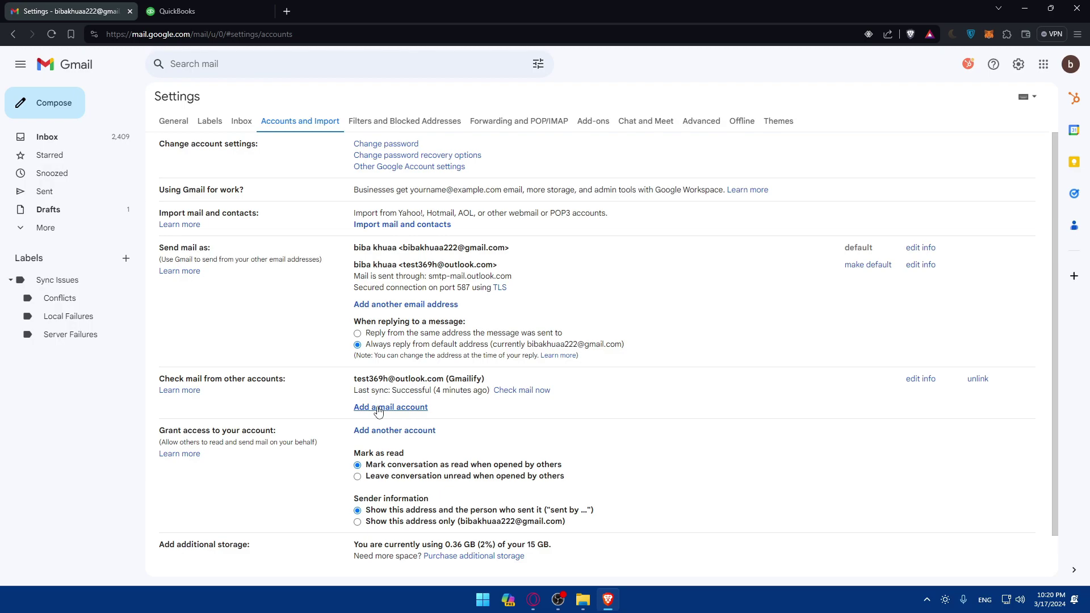
Try adding a mail account with a test Outlook address, then close the stray window
left_click(410, 408)
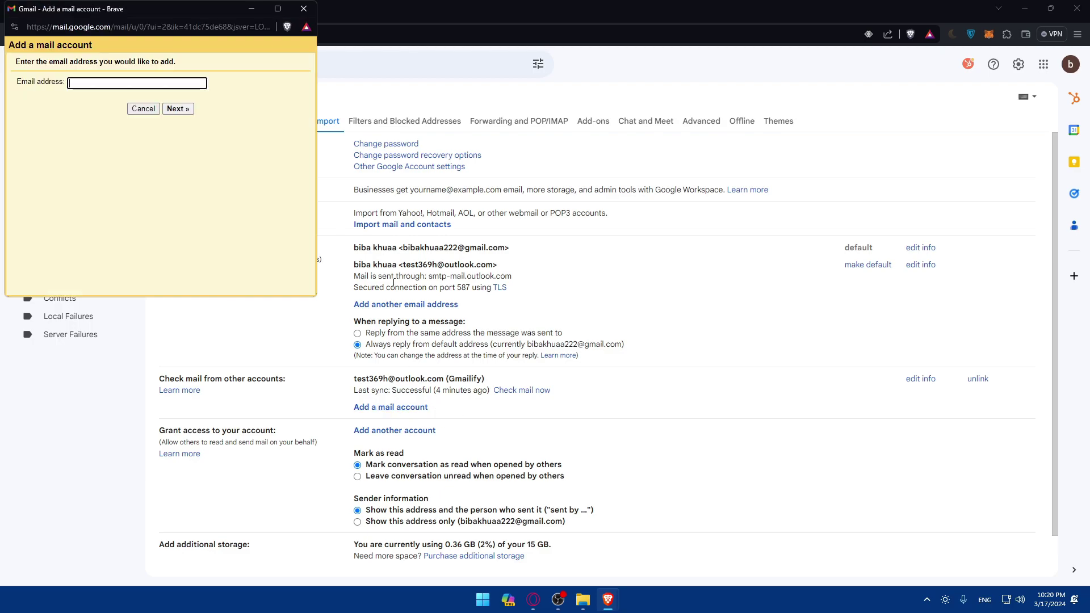
triple_click(221, 51)
left_click_drag(171, 11, 596, 219)
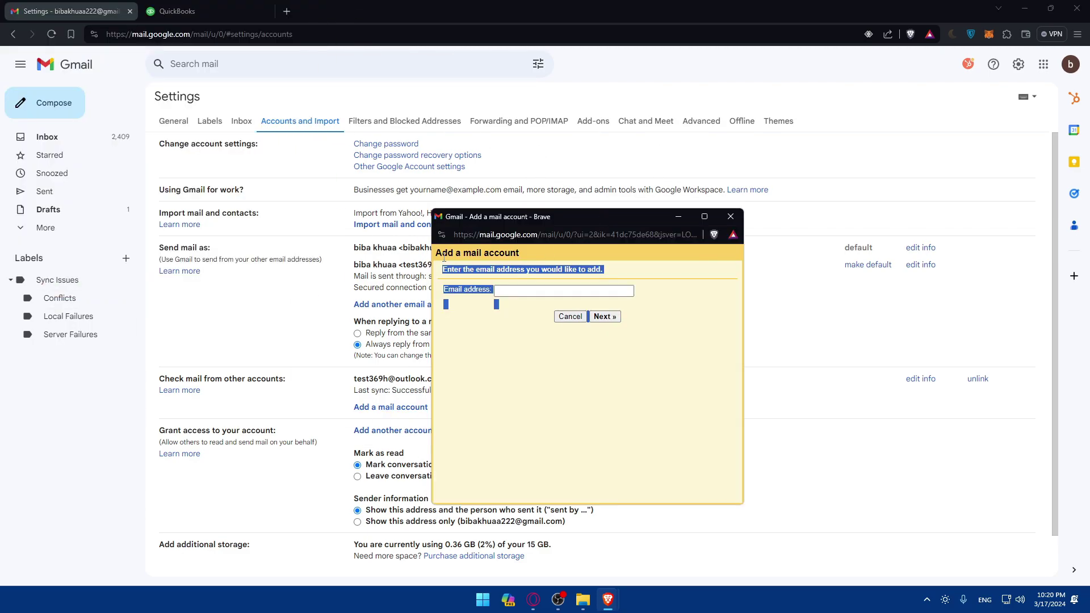
left_click(517, 292)
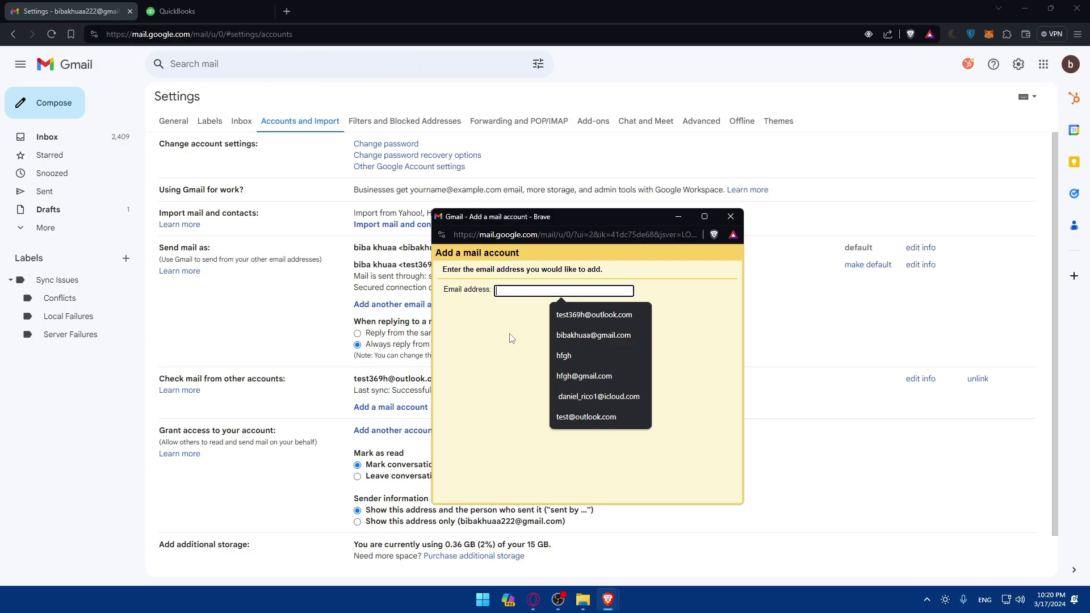
type("test")
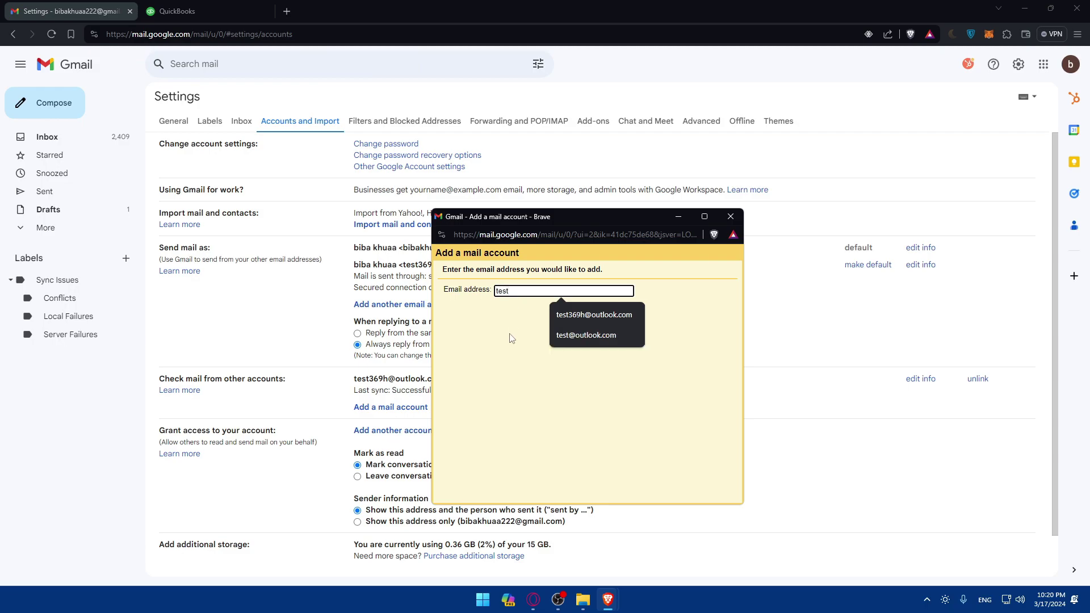
type("@outlo")
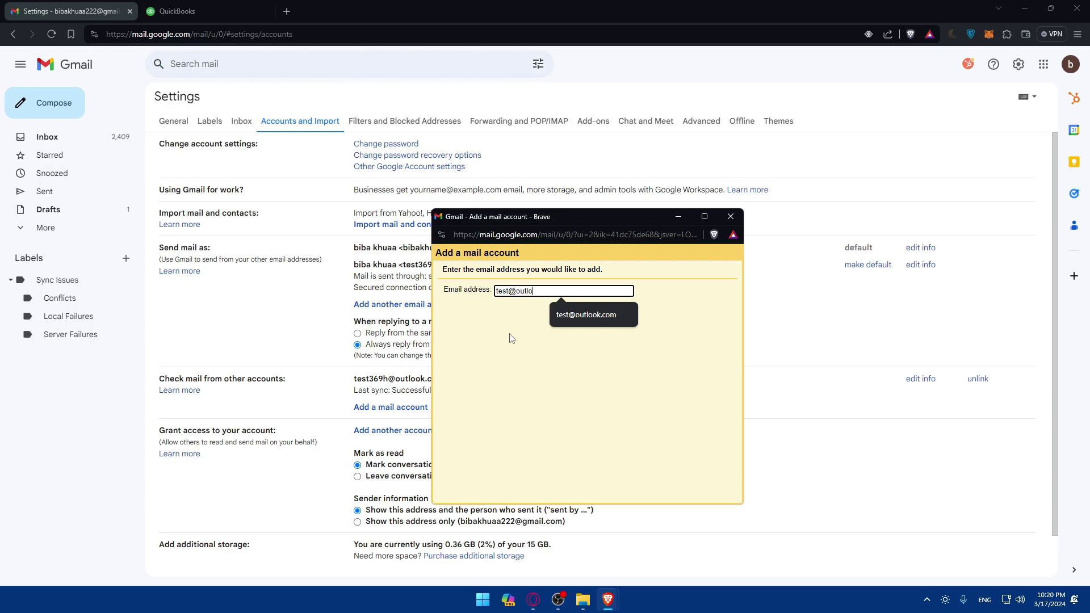
type("ok.com")
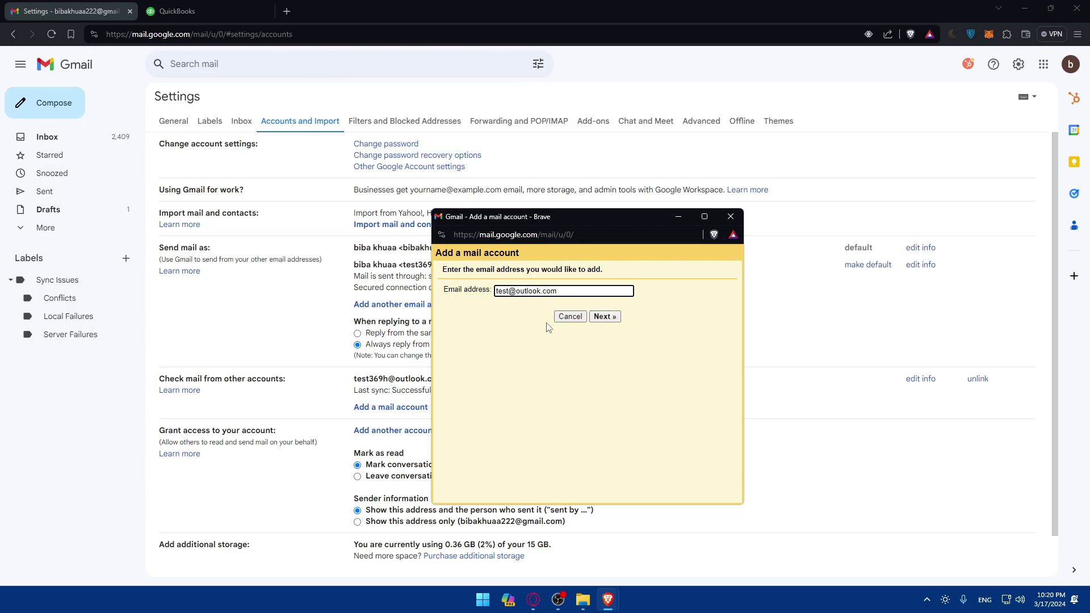
left_click(608, 317)
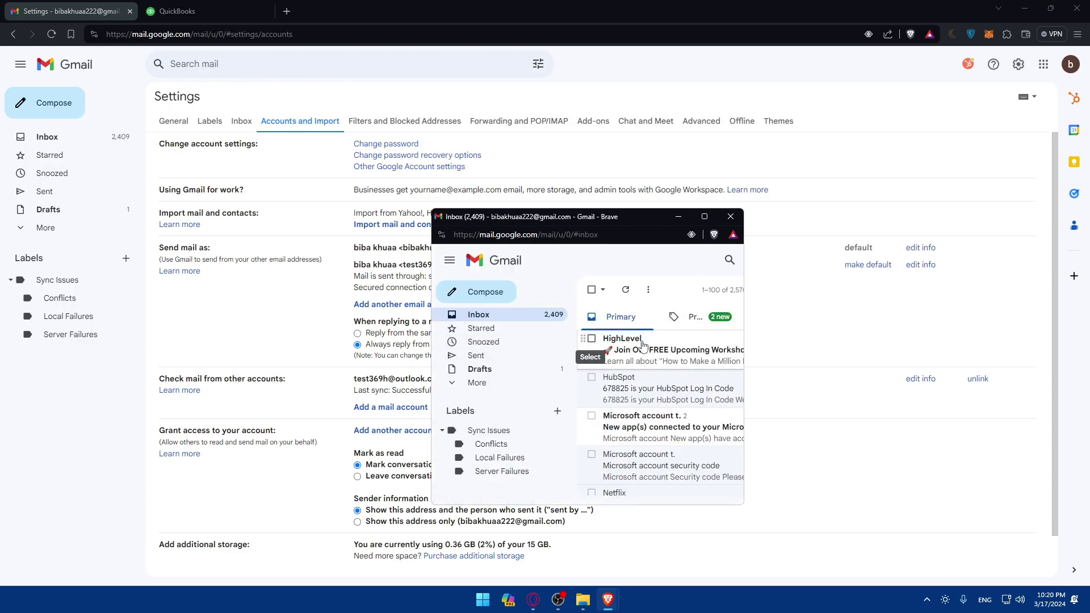
left_click(731, 216)
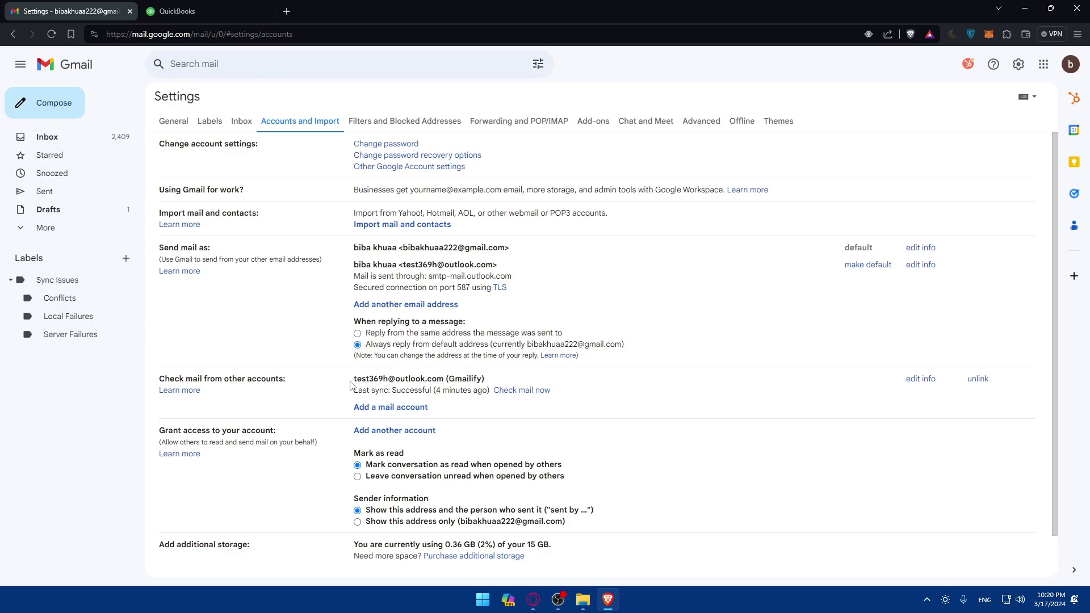
Unlink the Gmailified Outlook account and reload the Accounts and Import page
left_click_drag(350, 384, 504, 384)
left_click(504, 384)
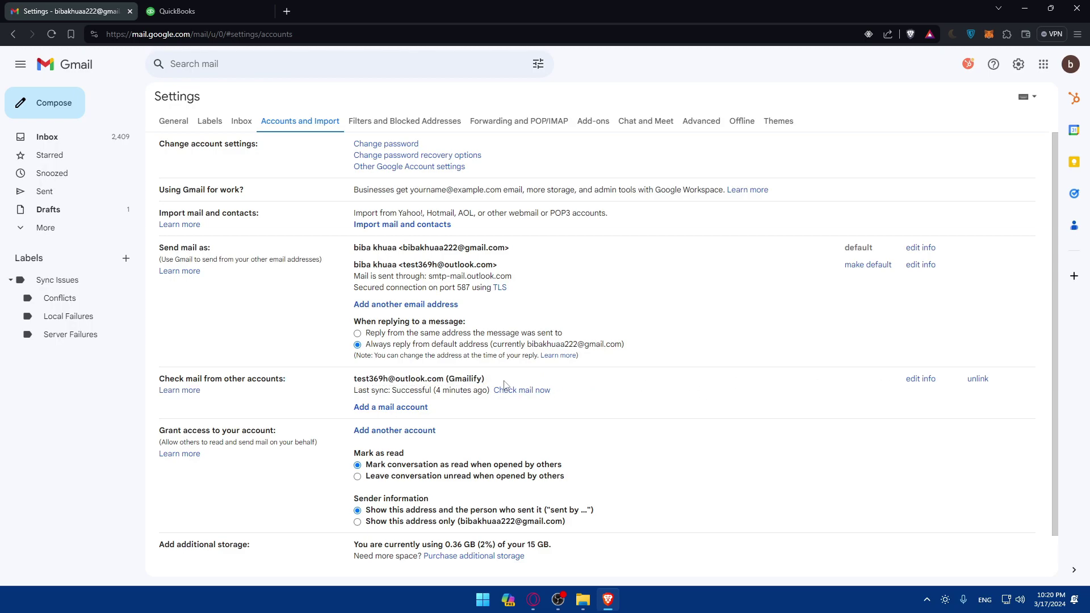
left_click_drag(384, 385, 433, 384)
left_click(433, 384)
left_click(977, 378)
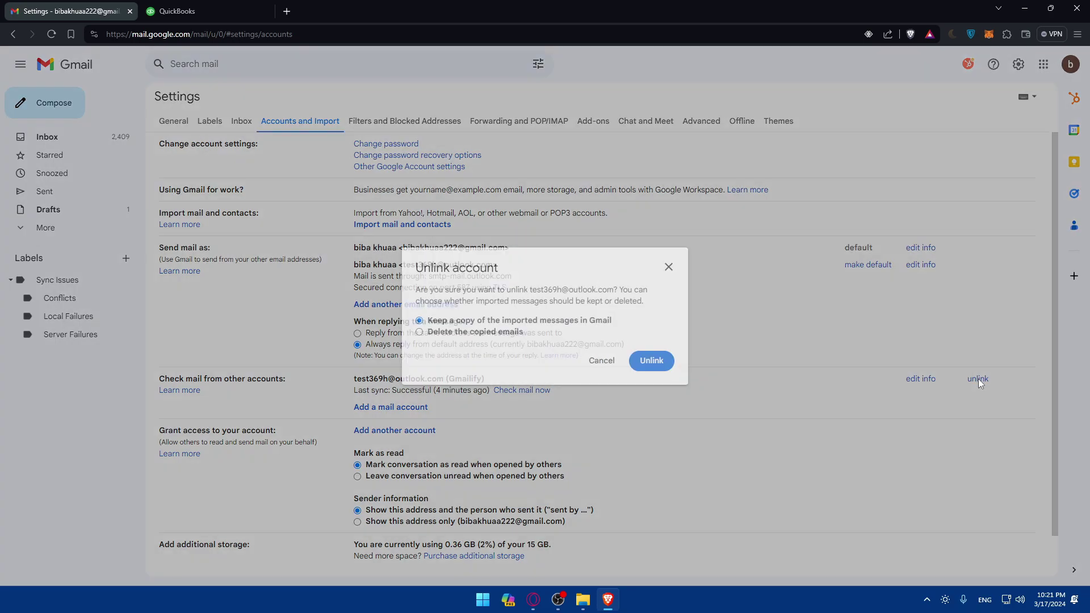
left_click(651, 366)
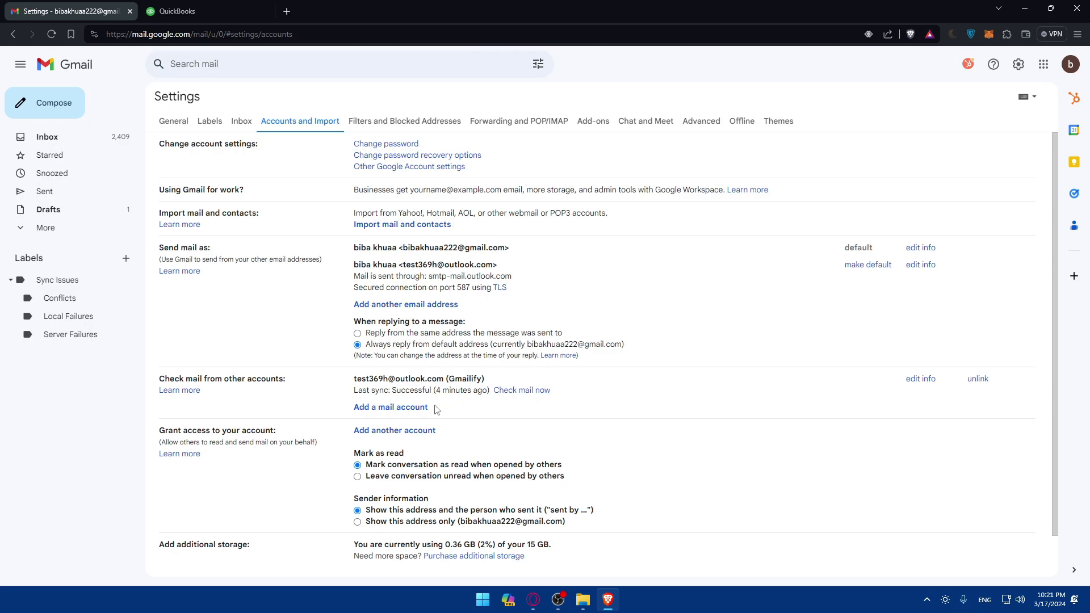
left_click(51, 34)
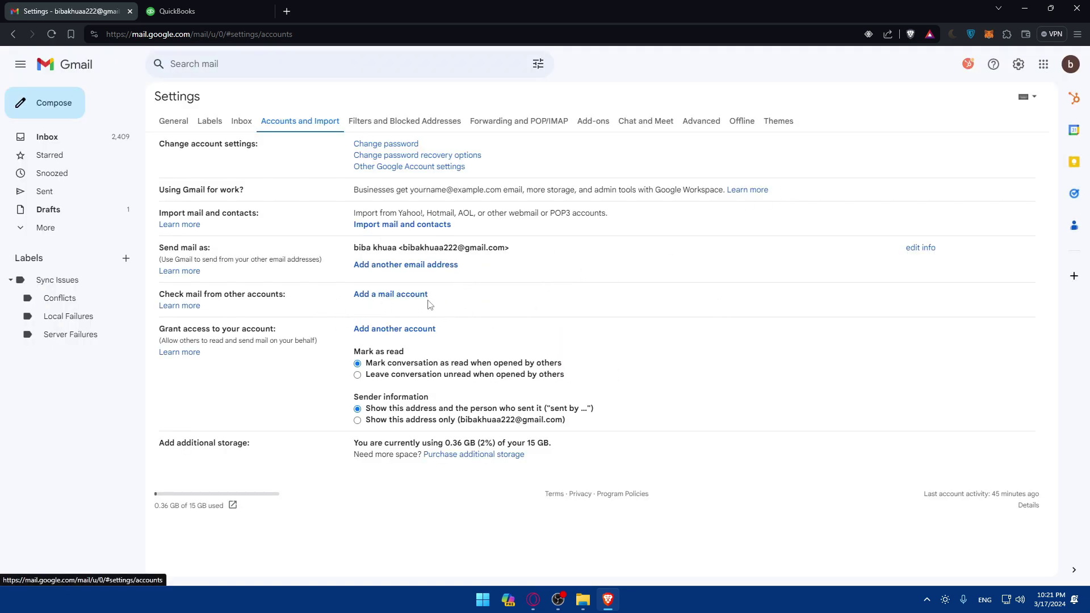
Add the Outlook email address as a mail account and choose to link it with Gmailify
left_click(411, 295)
left_click(140, 85)
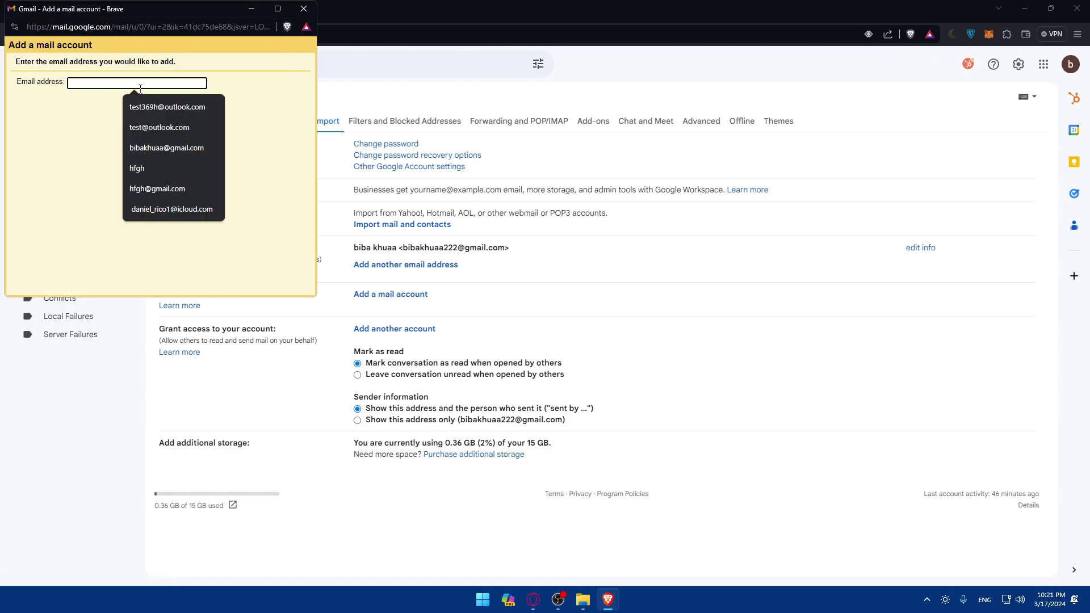
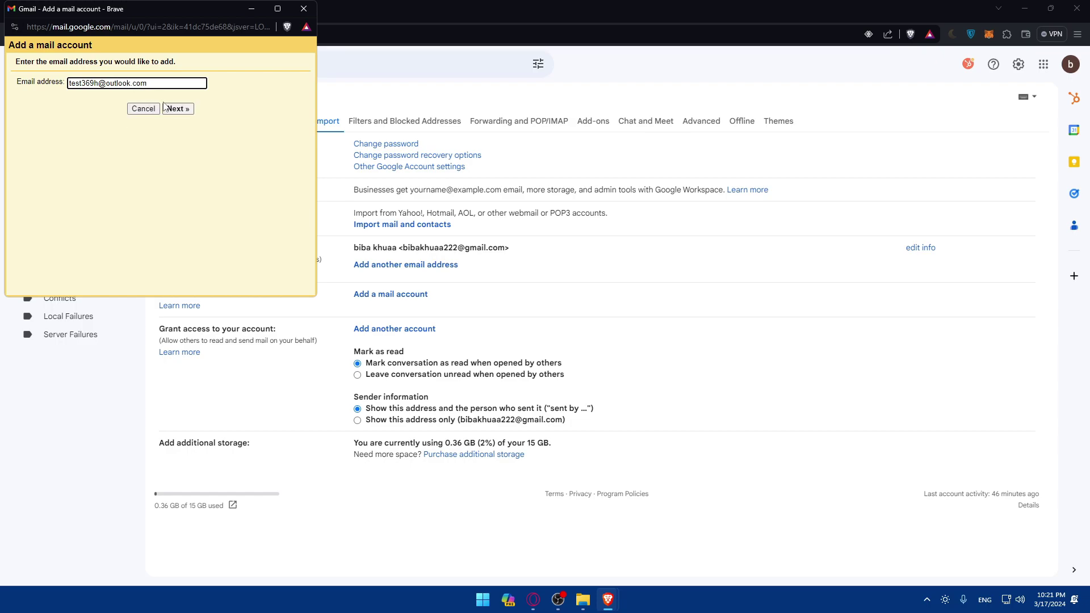
left_click(175, 108)
left_click_drag(39, 94, 142, 98)
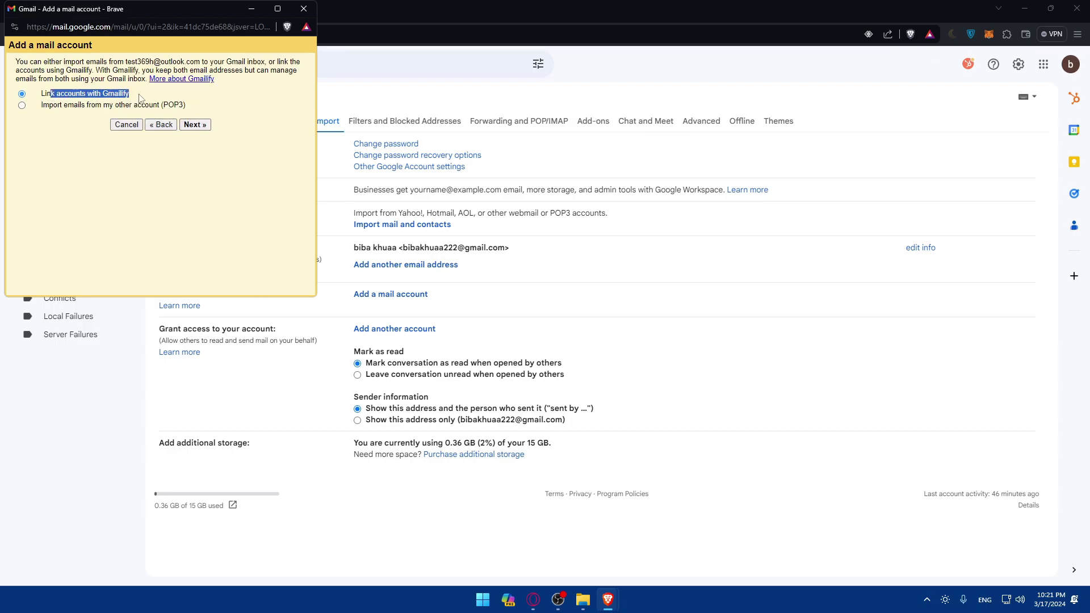
left_click(139, 97)
left_click(194, 125)
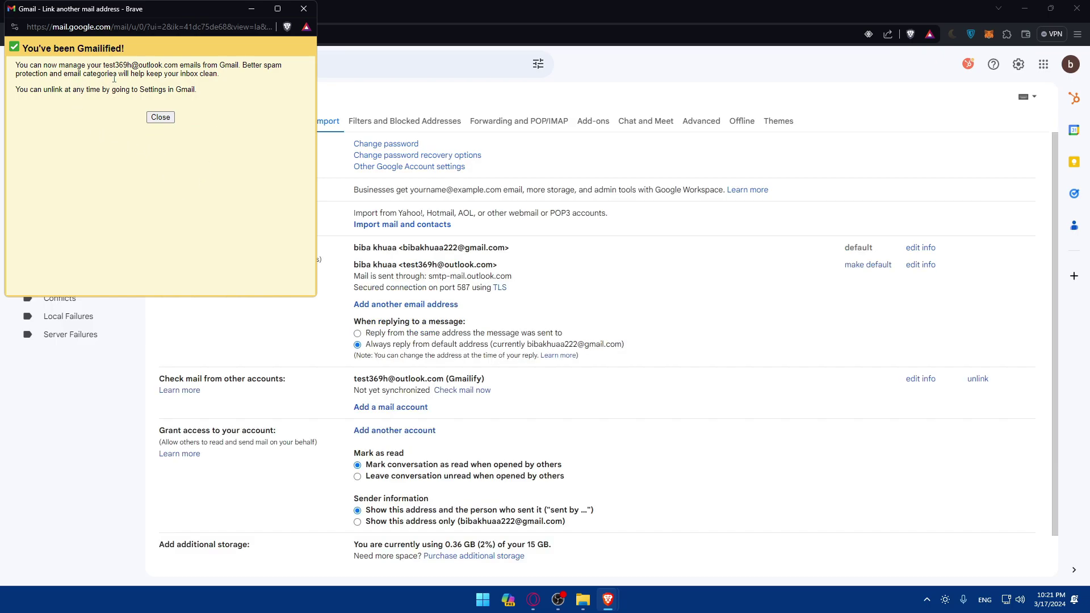
Visit outlook.live.com in a new browser tab, then close that tab
left_click(285, 12)
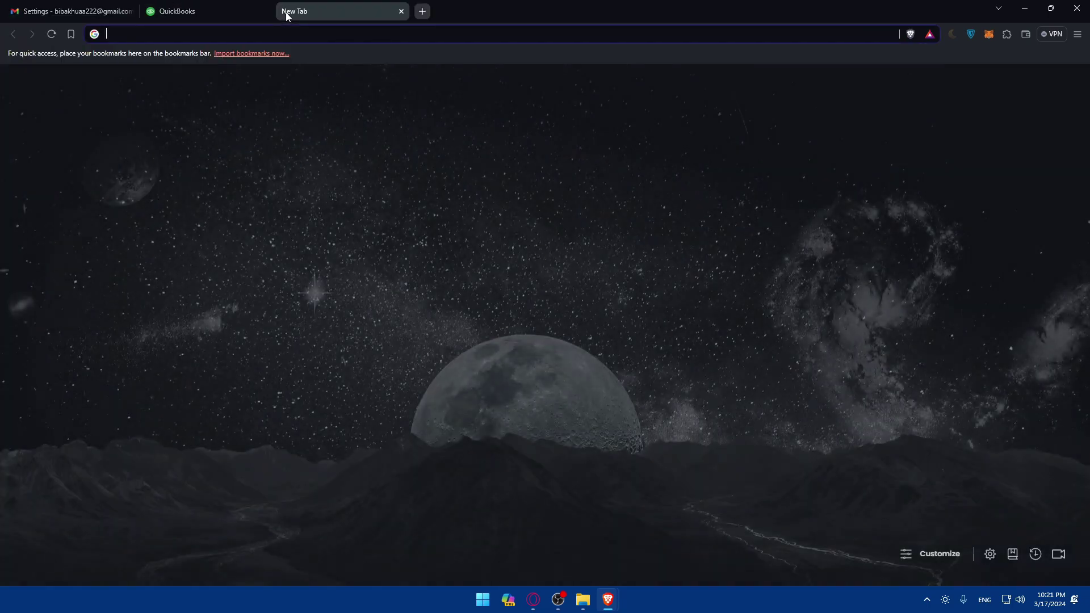
type("outlook.live.com/mail/0/")
key("Return")
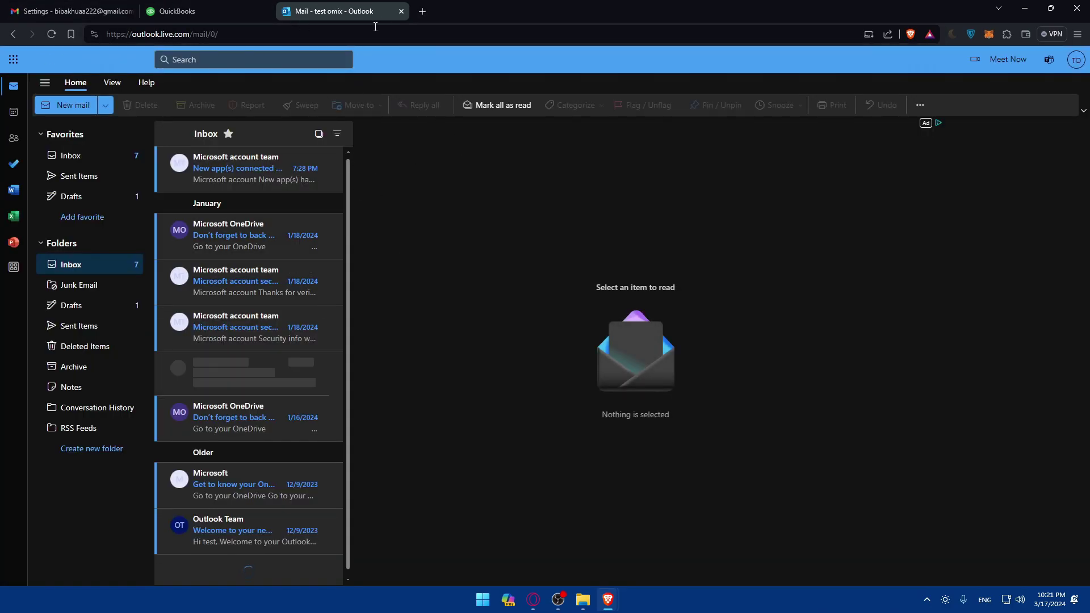
middle_click(374, 12)
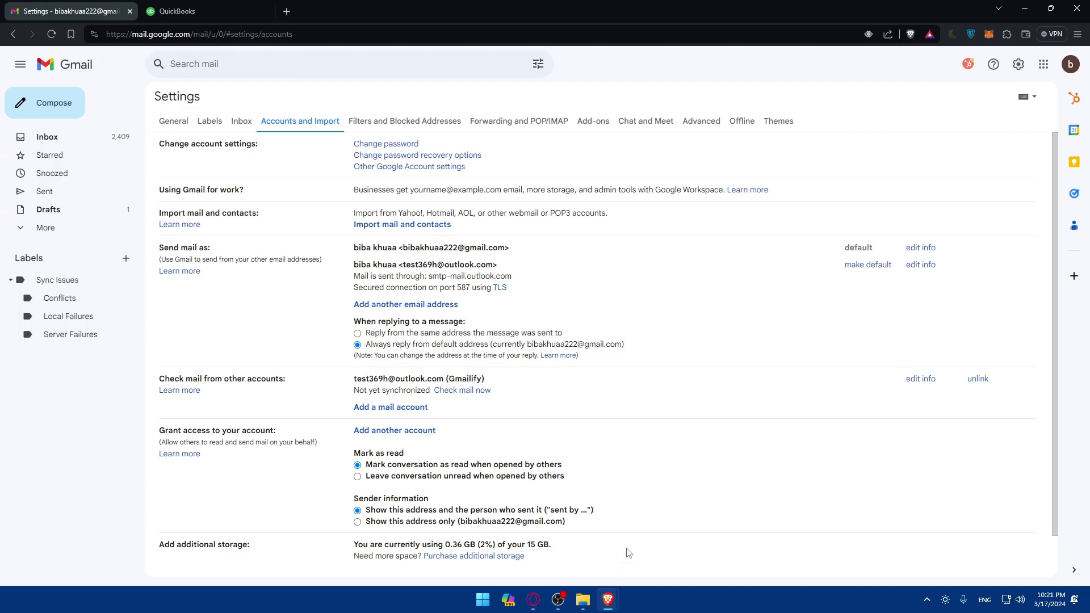
Close the 'You've been Gmailified!' confirmation popup to return to Accounts and Import
left_click(601, 494)
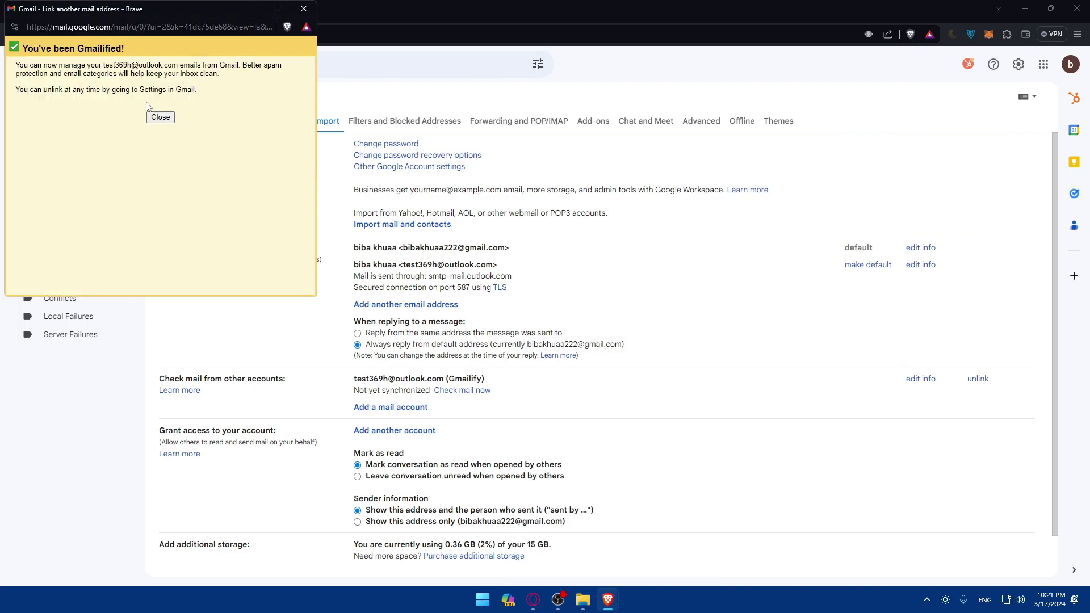
left_click_drag(19, 66, 186, 67)
left_click(228, 86)
left_click(160, 117)
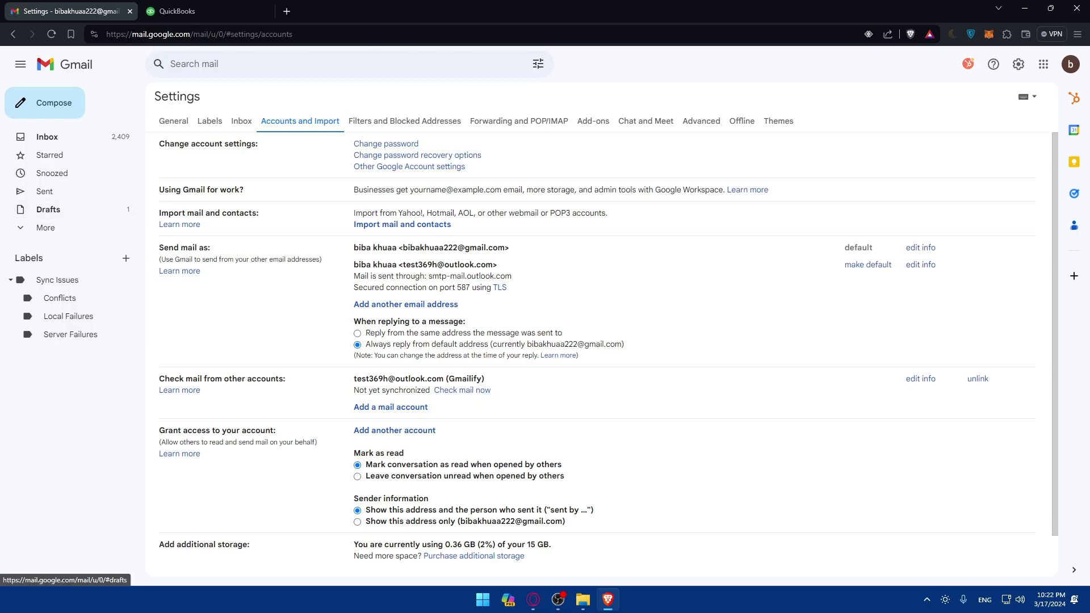
left_click(533, 599)
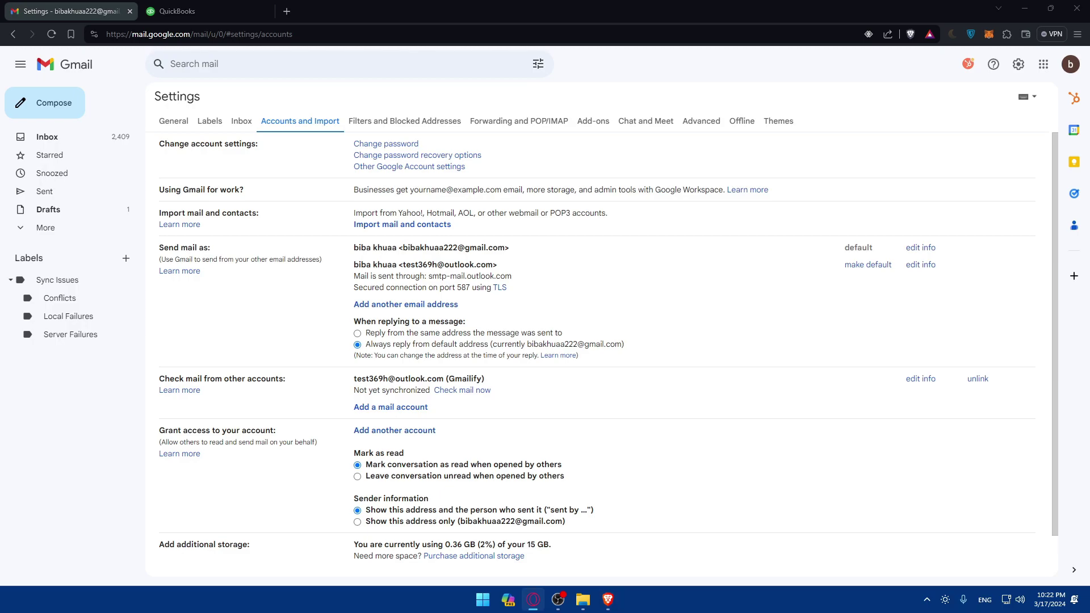